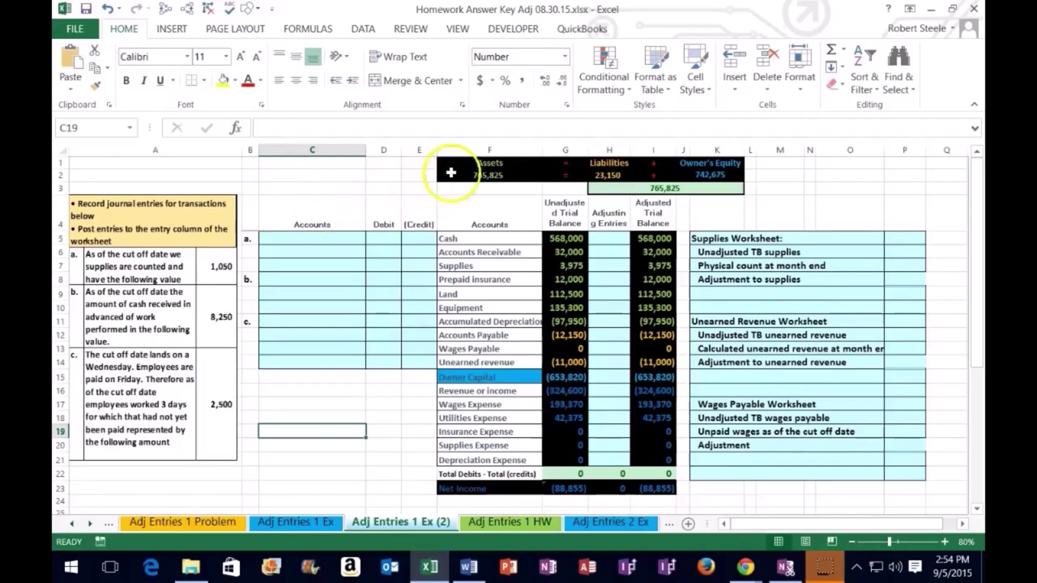
- Examine the accounting equation and the asset, liability, owner's capital, and income and expense groups in the unadjusted trial balance
left_click_drag(450, 172, 727, 180)
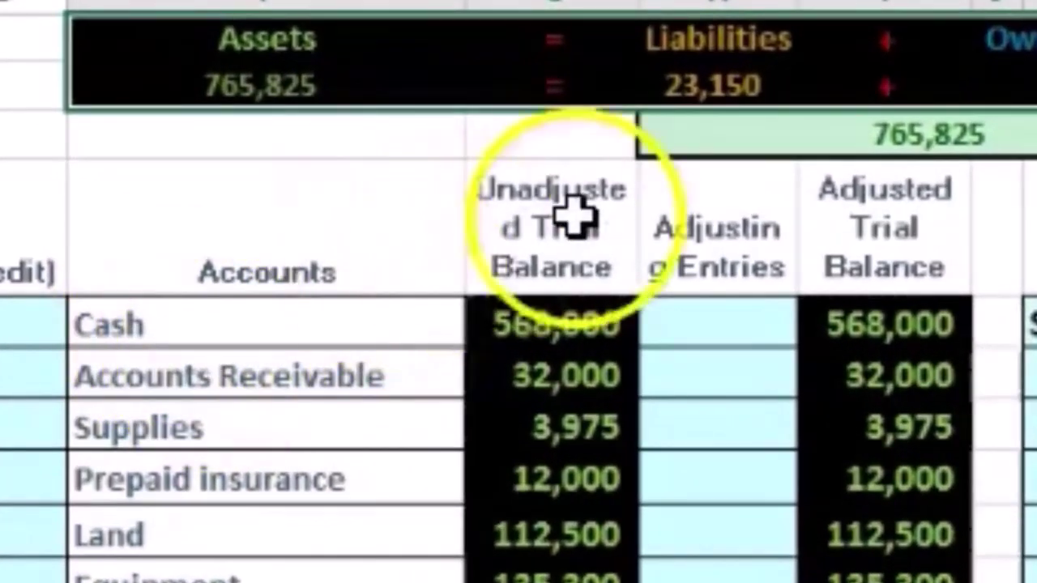
left_click(569, 221)
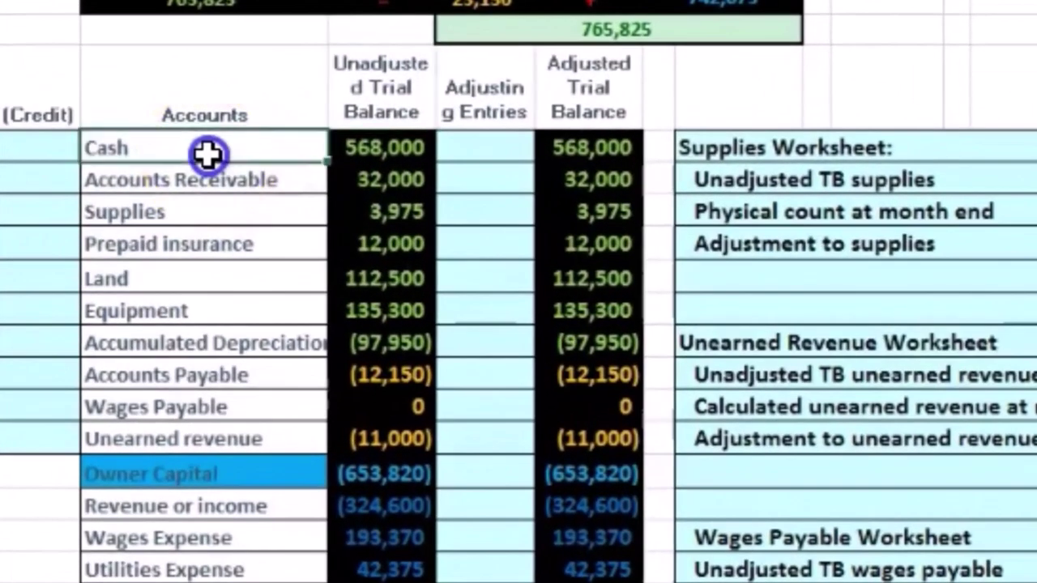
left_click(516, 248)
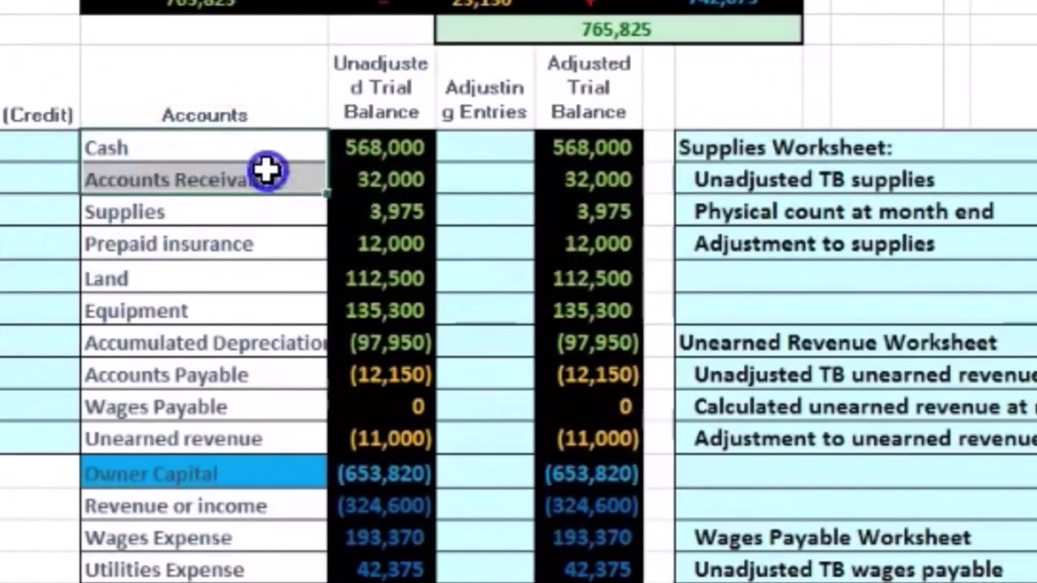
left_click_drag(337, 170, 335, 348)
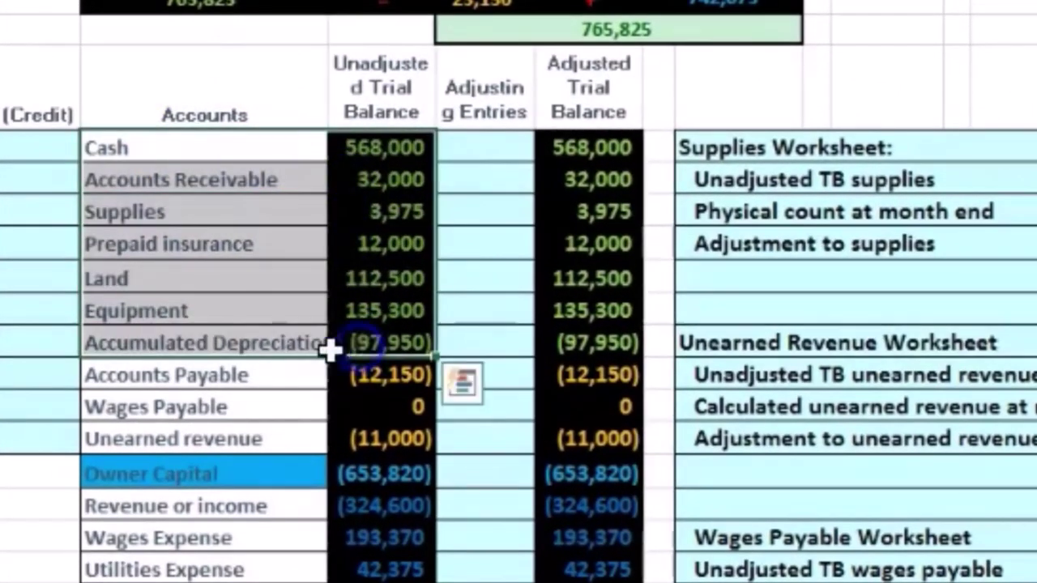
left_click(211, 377)
left_click_drag(211, 377, 381, 435)
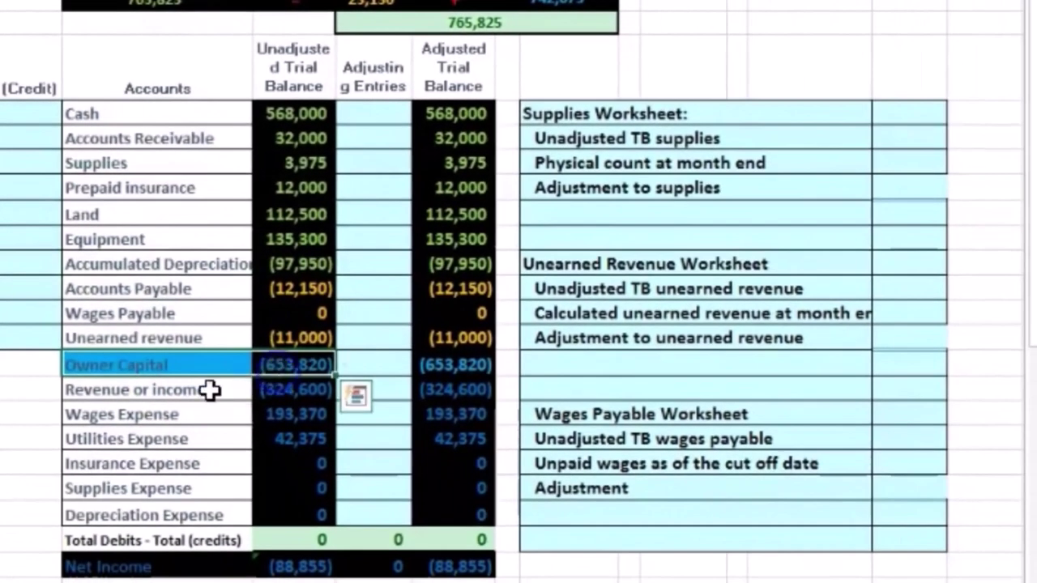
left_click_drag(211, 389, 276, 511)
- Examine how the journal entry area feeds the Adjusting Entries column and the Adjusted Trial Balance column
left_click(370, 96)
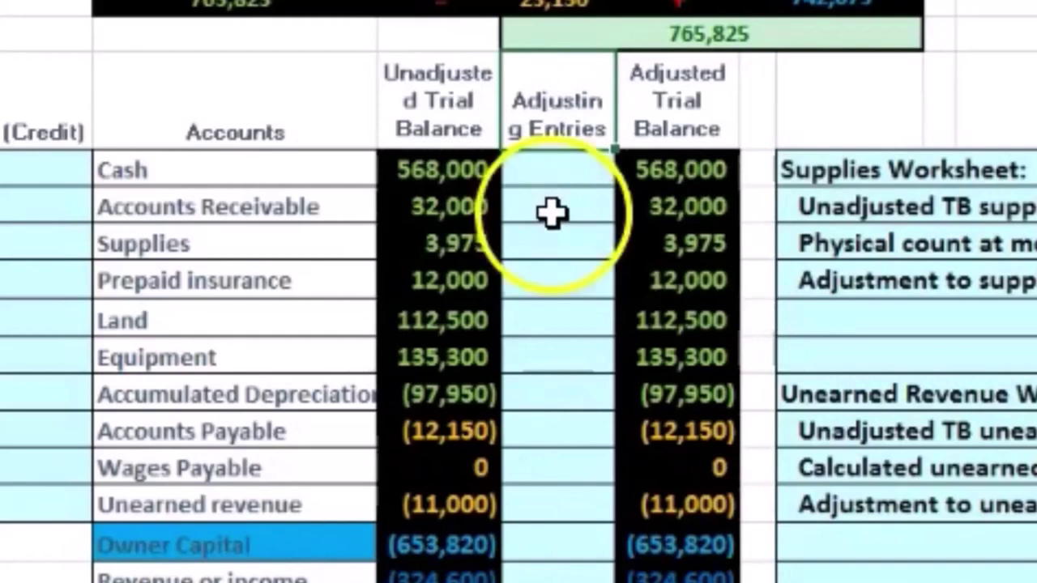
left_click(648, 123)
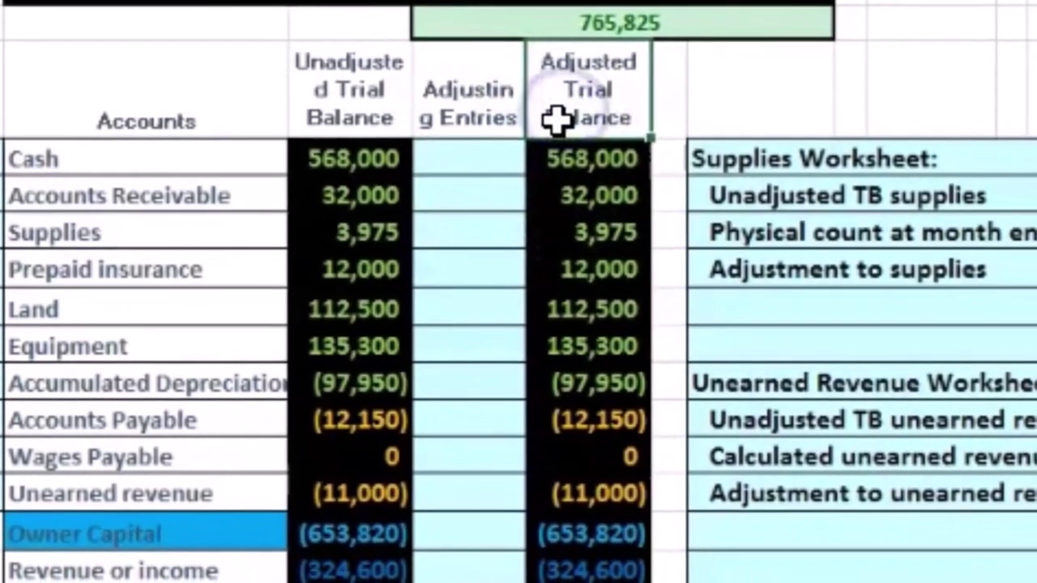
left_click_drag(555, 157, 588, 382)
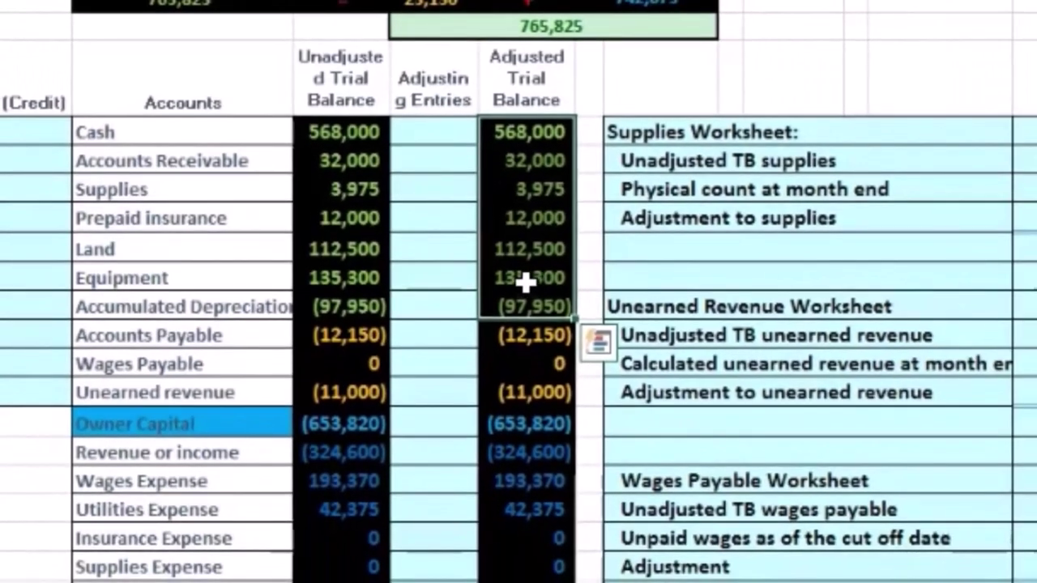
left_click_drag(465, 280, 429, 139)
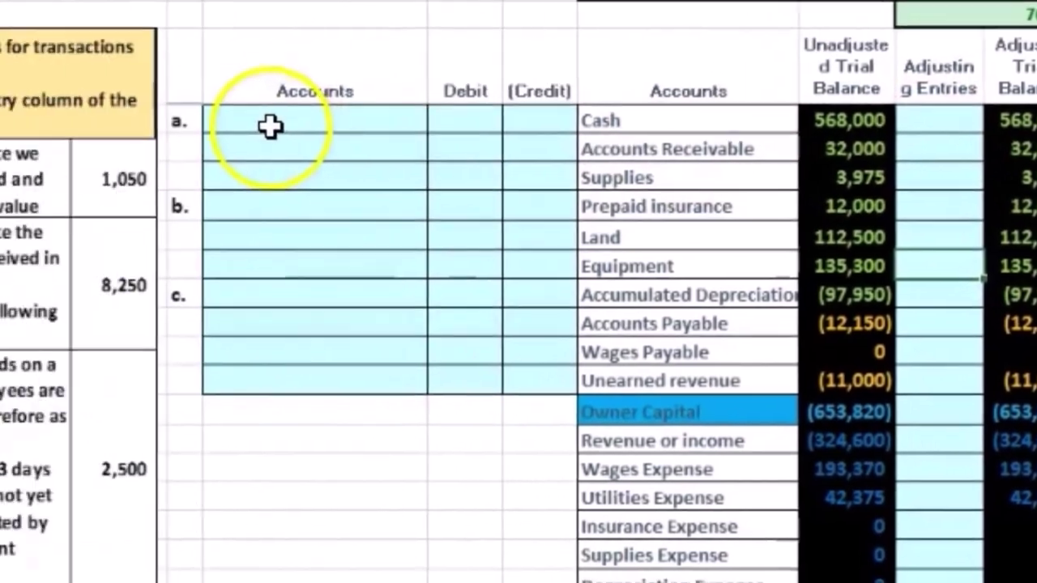
left_click_drag(558, 120, 753, 361)
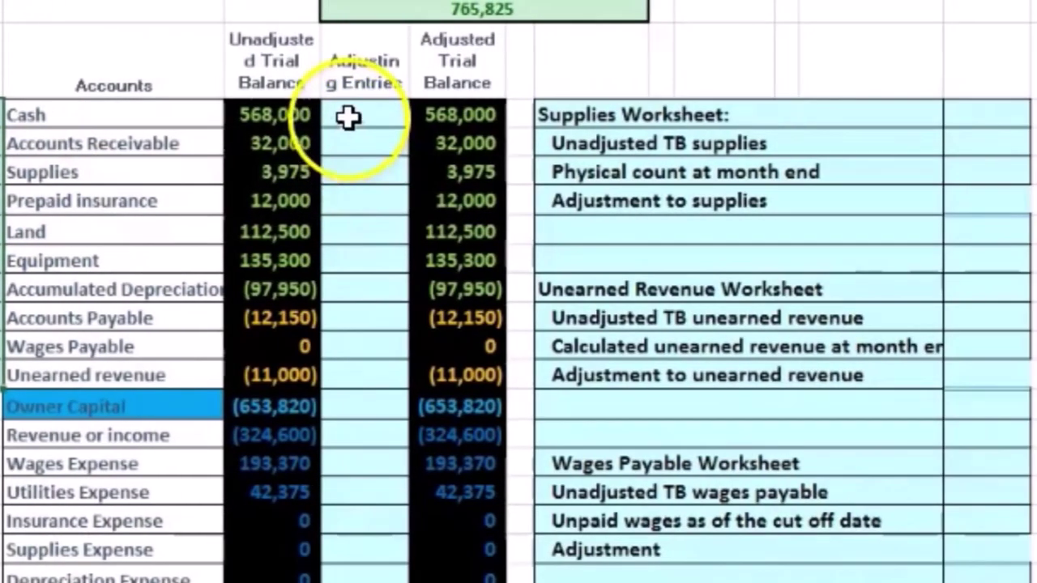
left_click_drag(653, 116, 655, 420)
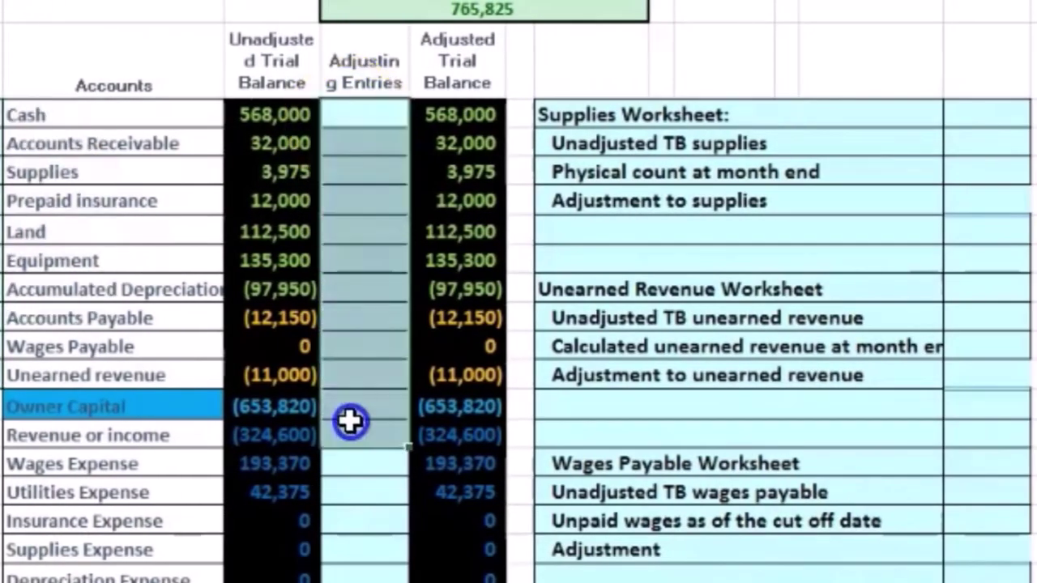
left_click(458, 139)
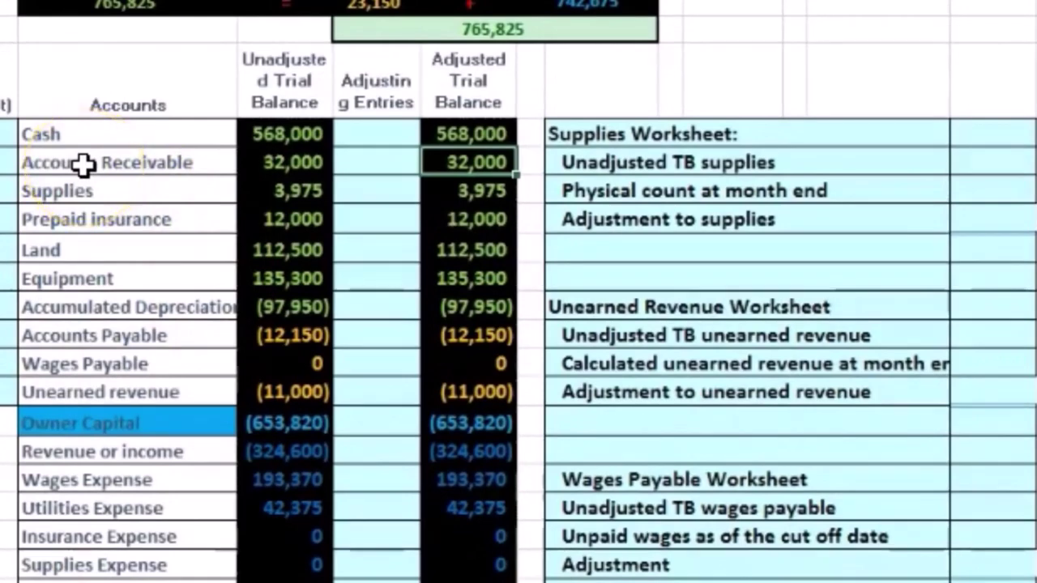
- Review the balance sheet accounts from Accounts Receivable to Unearned revenue against the income statement accounts from Revenue to Depreciation Expense
left_click_drag(83, 164, 100, 392)
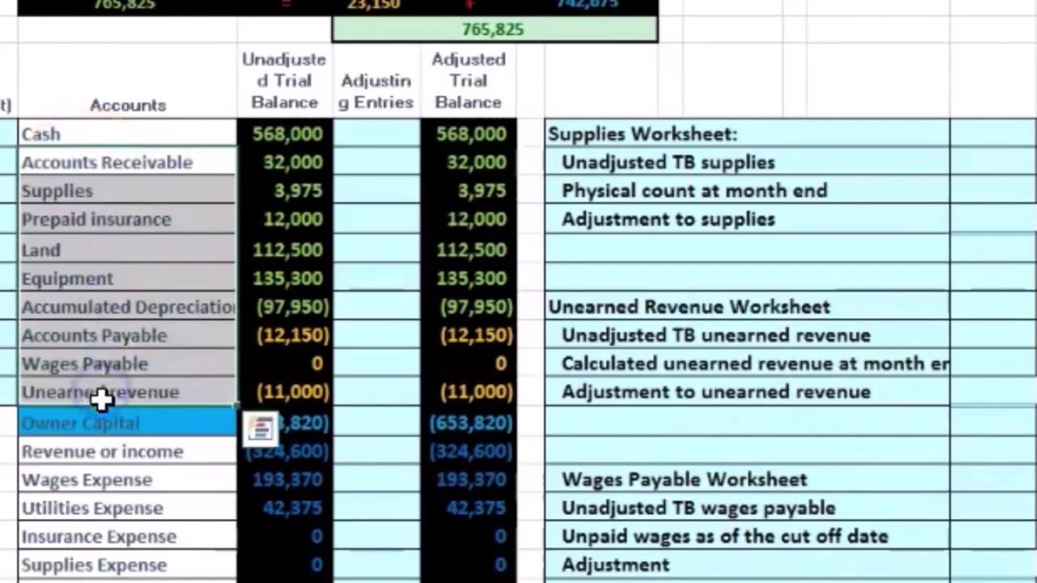
left_click(105, 477)
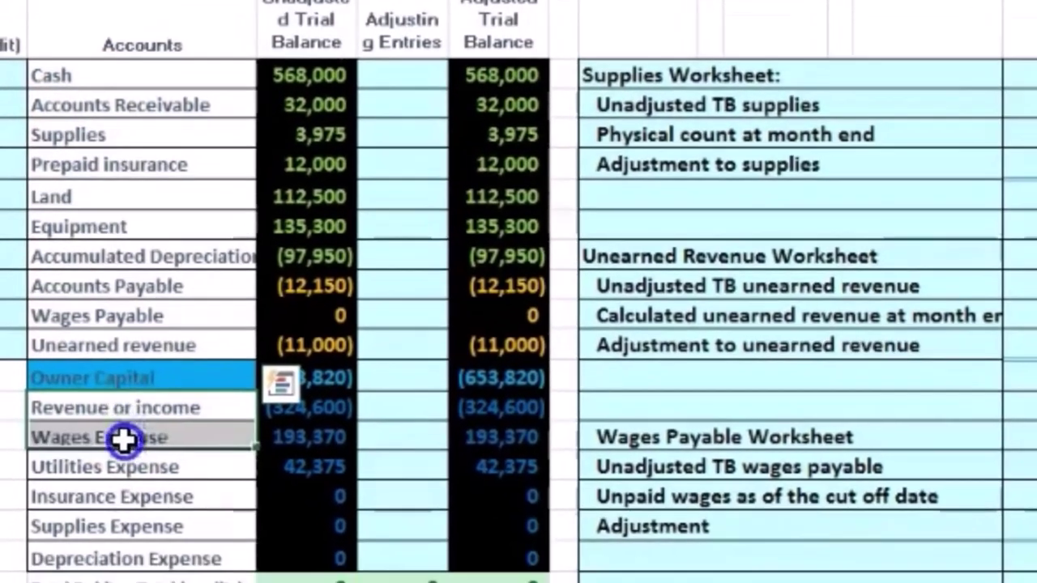
left_click_drag(122, 439, 101, 559)
key("ctrl+v")
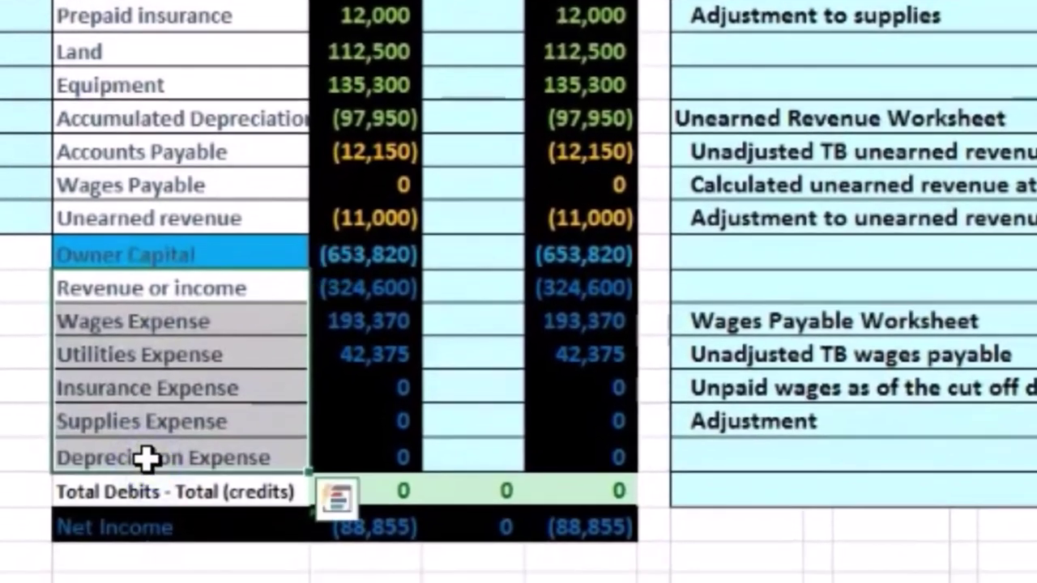
left_click_drag(144, 289, 556, 439)
key("ctrl+v")
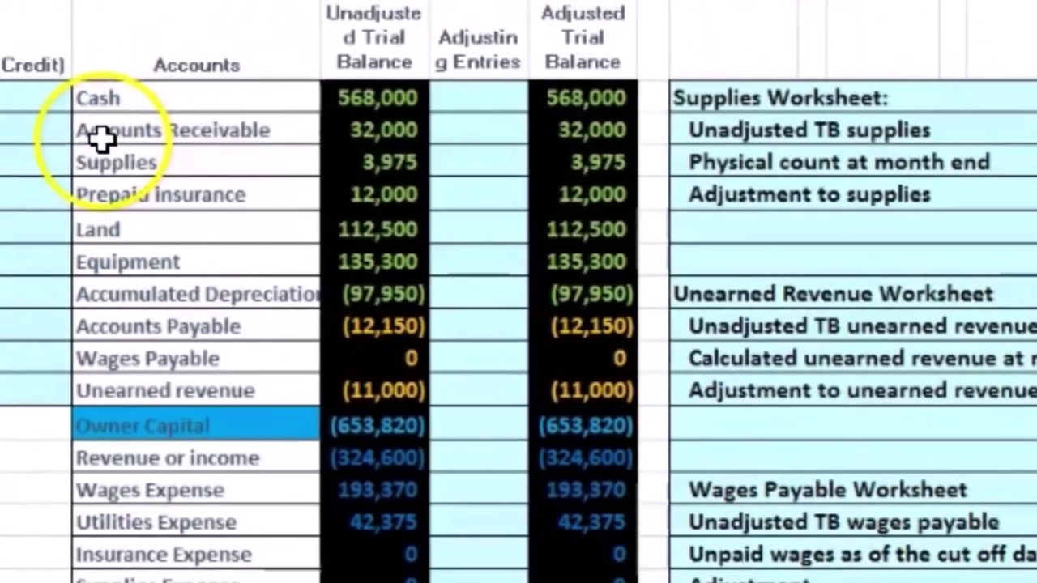
- Fill the Supplies account name cell in the trial balance with standard light green
left_click(949, 85)
left_click_drag(99, 172, 136, 378)
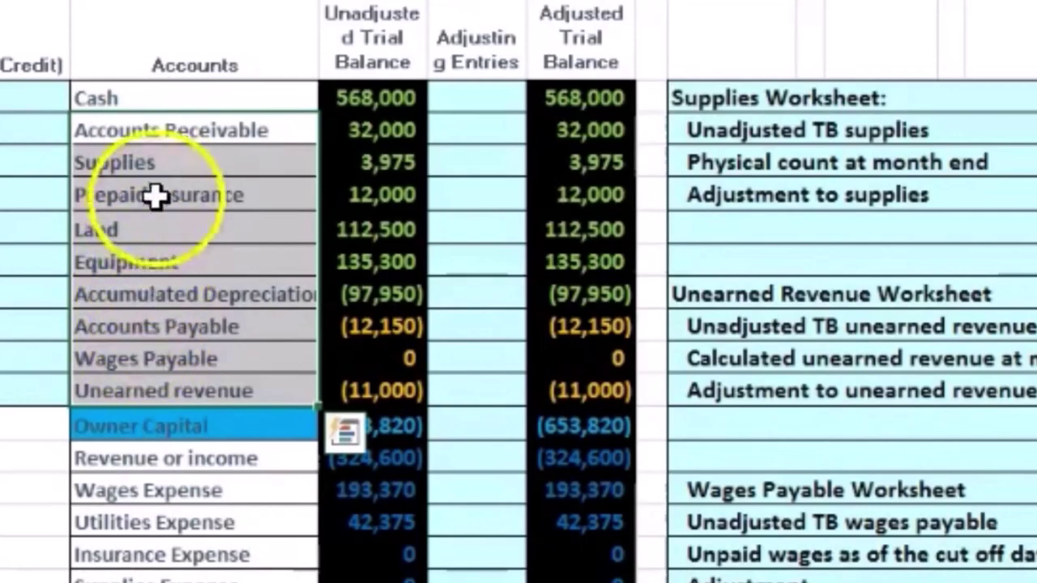
left_click(163, 166)
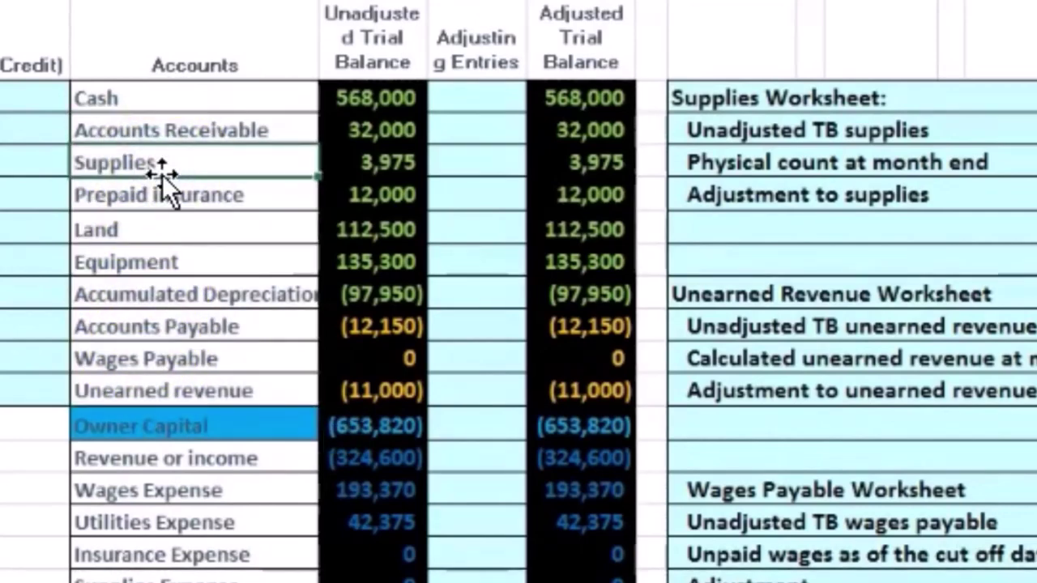
right_click(169, 167)
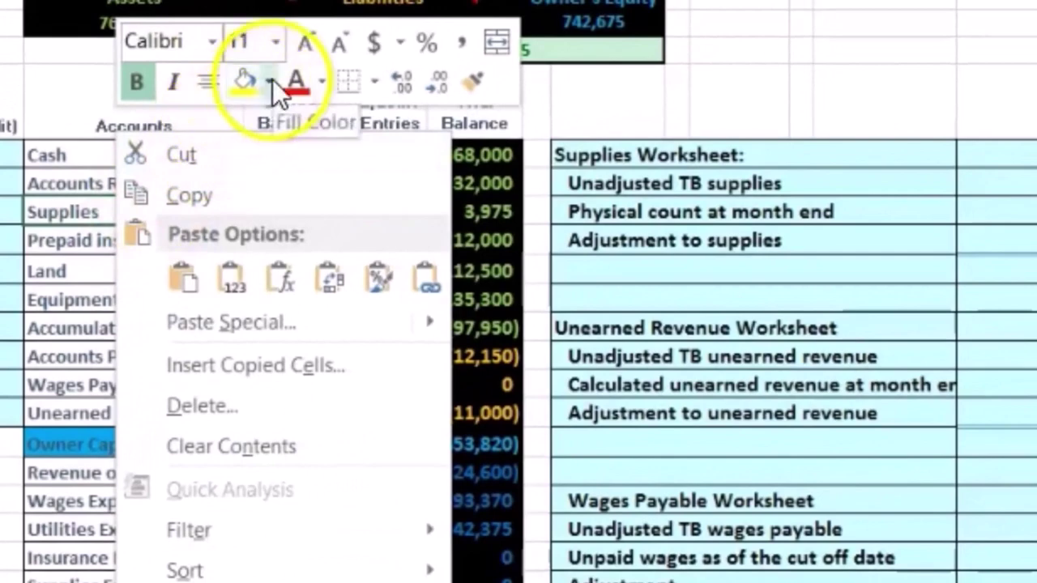
left_click(327, 32)
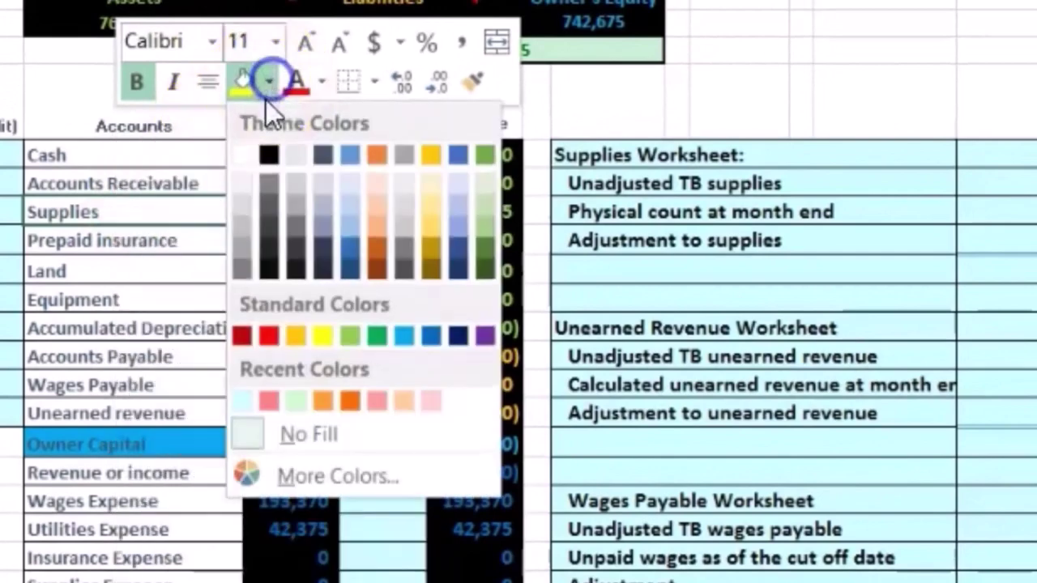
left_click(342, 331)
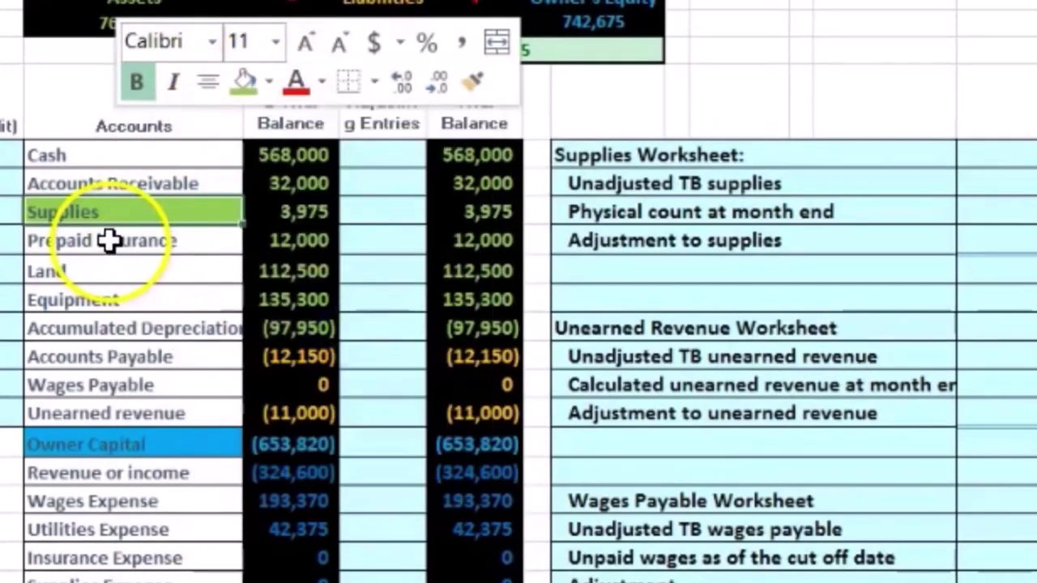
- Fill the Supplies Expense account name cell in the trial balance with the same light green
left_click_drag(99, 472, 95, 494)
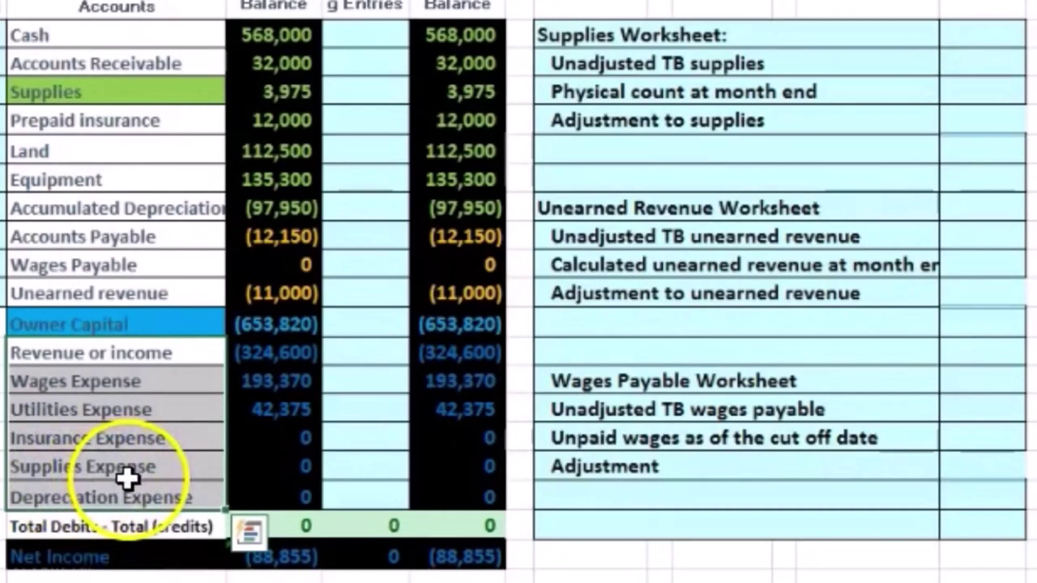
right_click(125, 476)
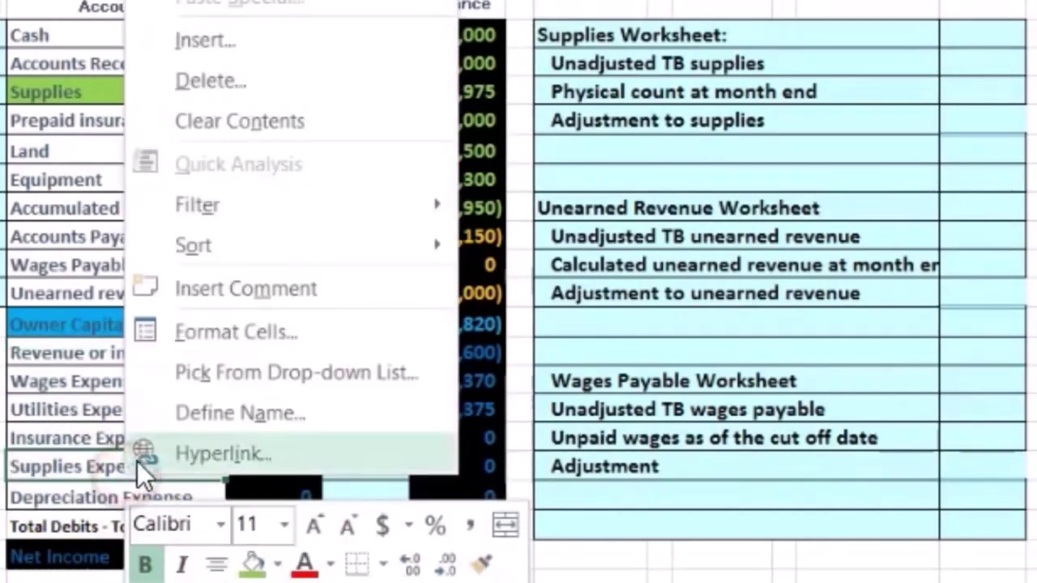
left_click(252, 565)
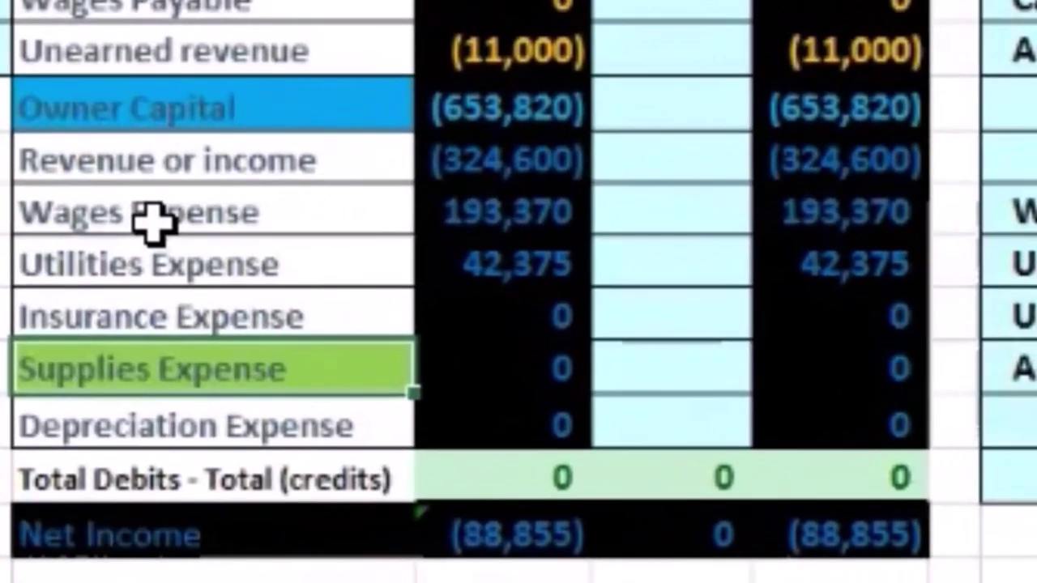
- Copy the Supplies Expense account name and paste its value only into the first account row of journal entry a
left_click_drag(154, 218, 482, 405)
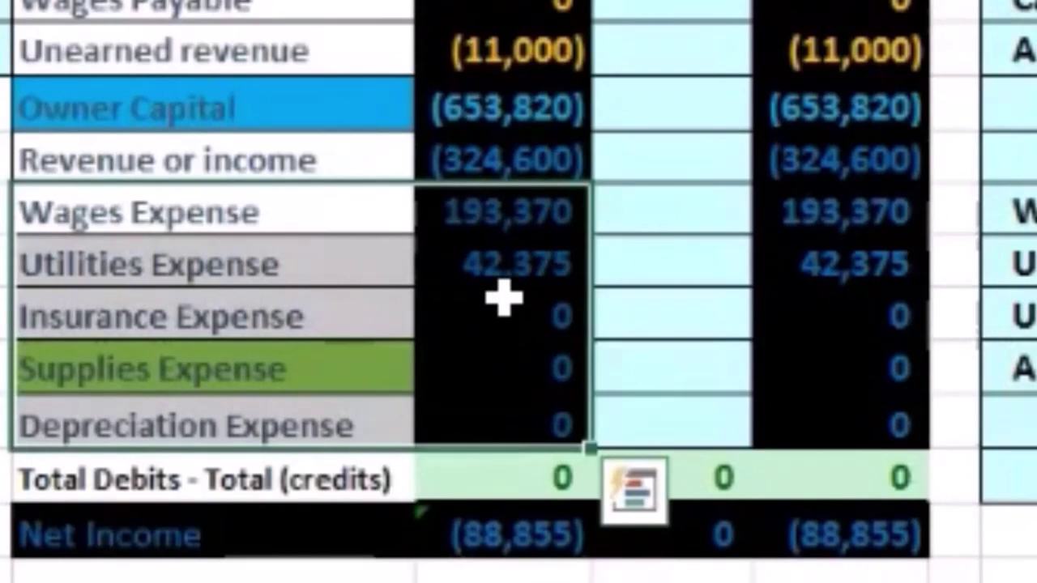
left_click(211, 371)
right_click(208, 369)
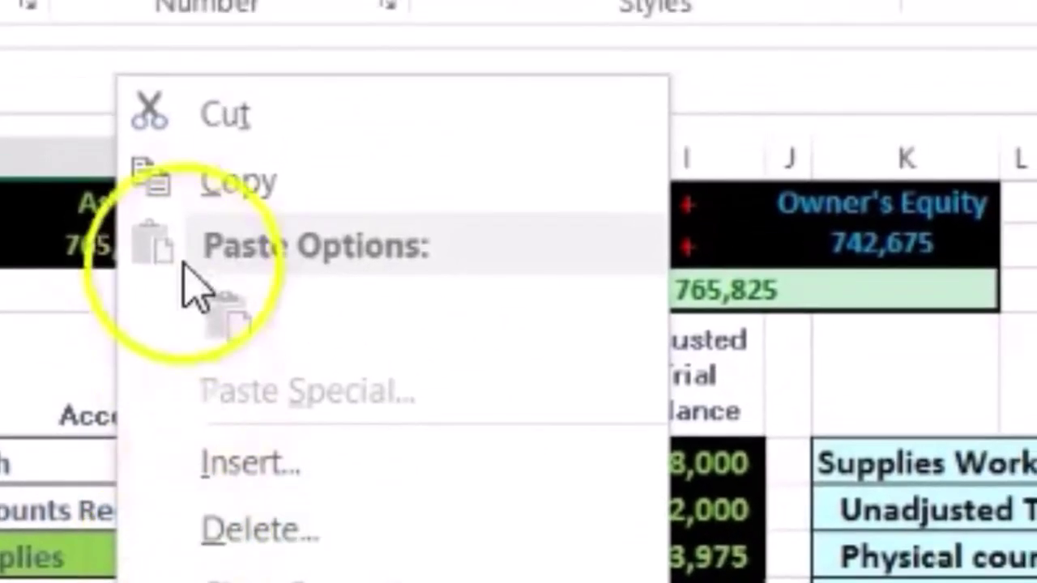
left_click(227, 0)
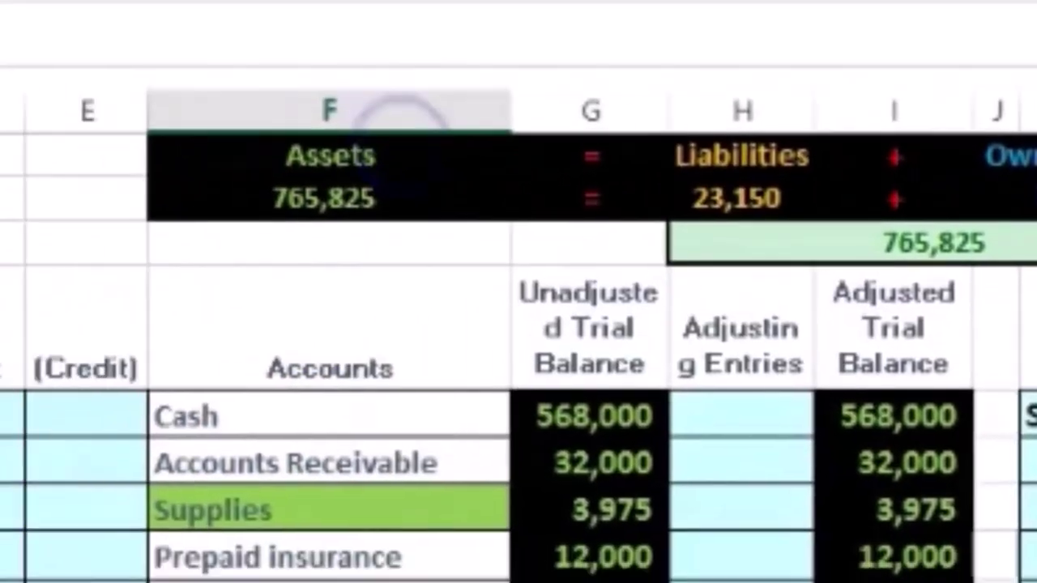
left_click(335, 268)
right_click(334, 267)
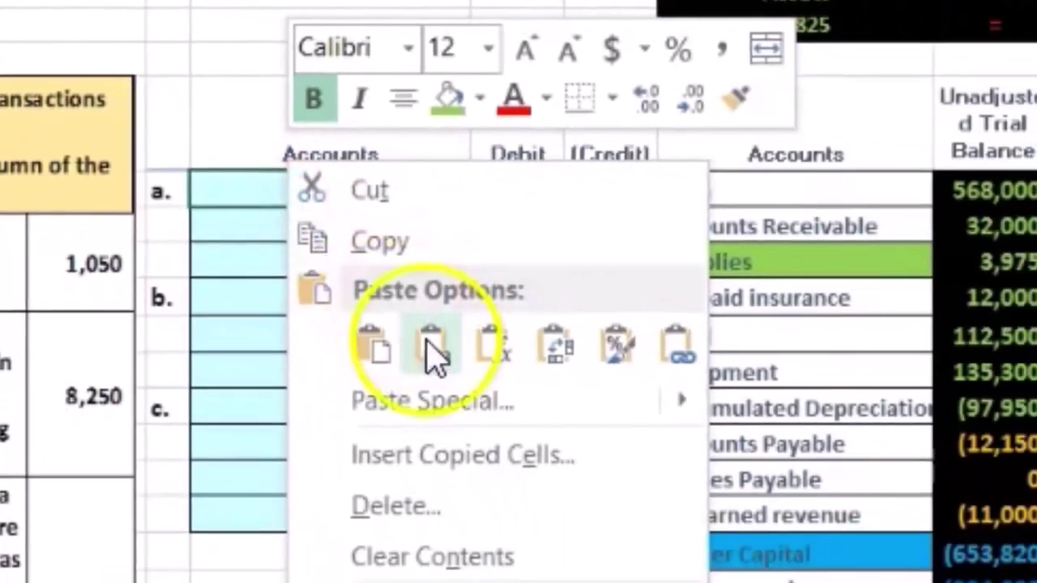
left_click(531, 486)
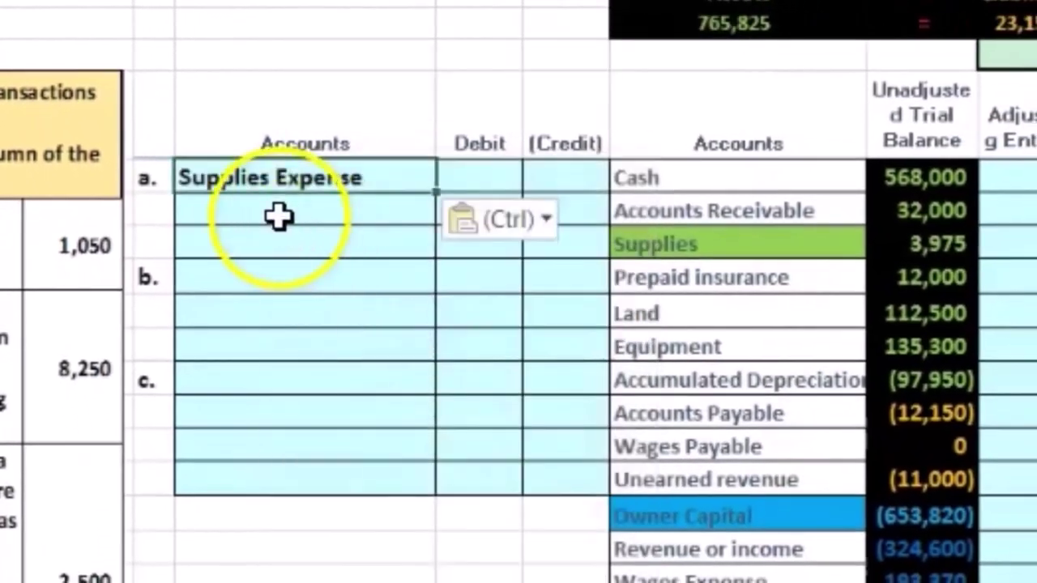
- Copy the Supplies account name from the trial balance and paste its value only below Supplies Expense in journal entry a
left_click(662, 235)
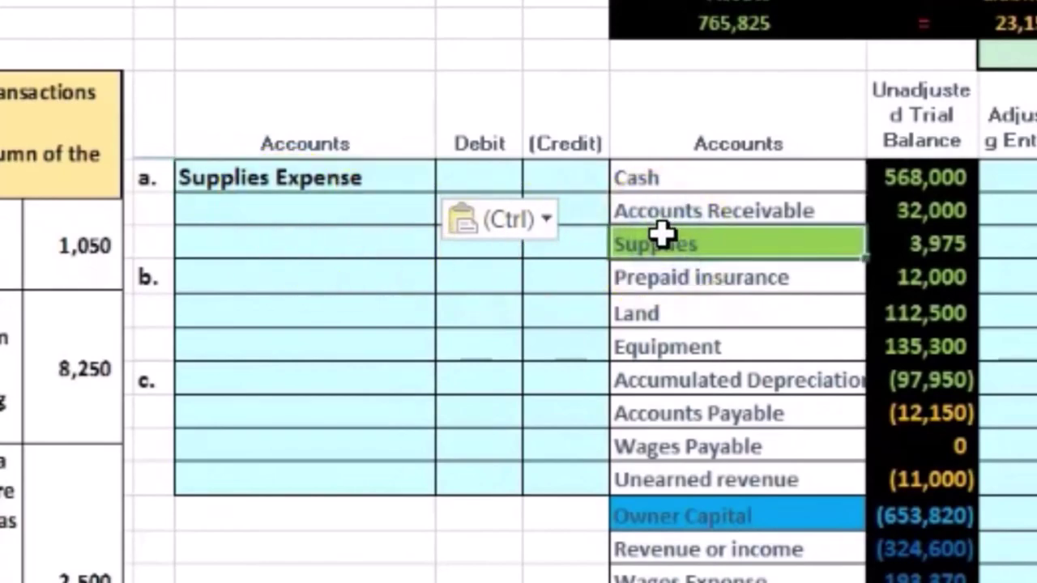
right_click(662, 235)
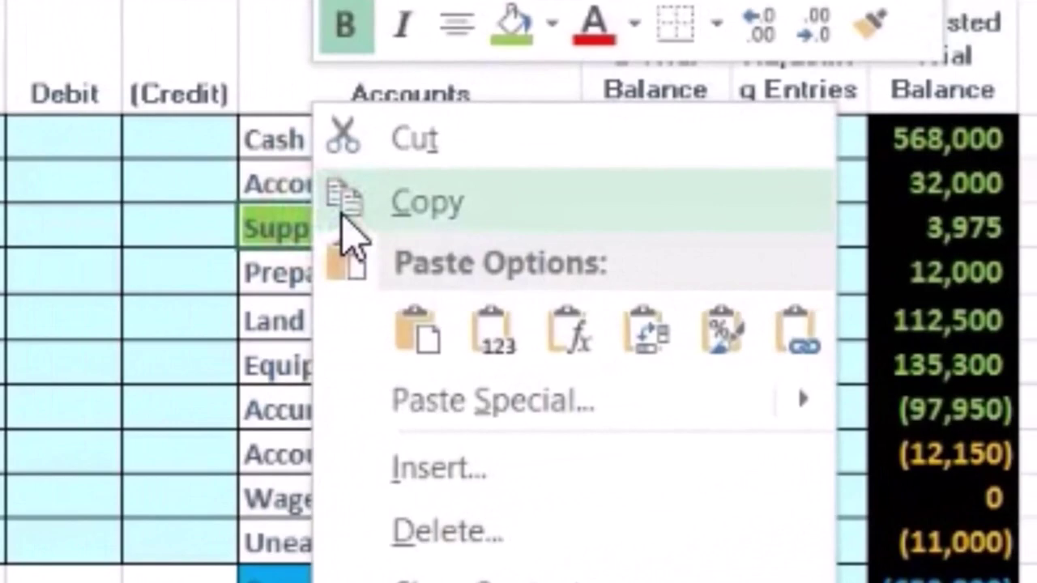
left_click(686, 231)
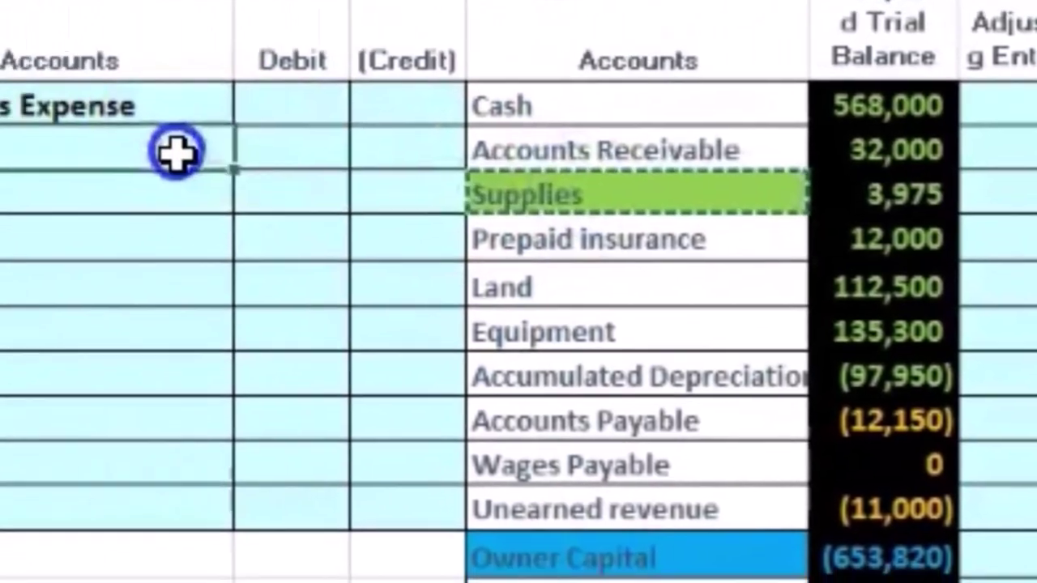
right_click(401, 121)
left_click(586, 261)
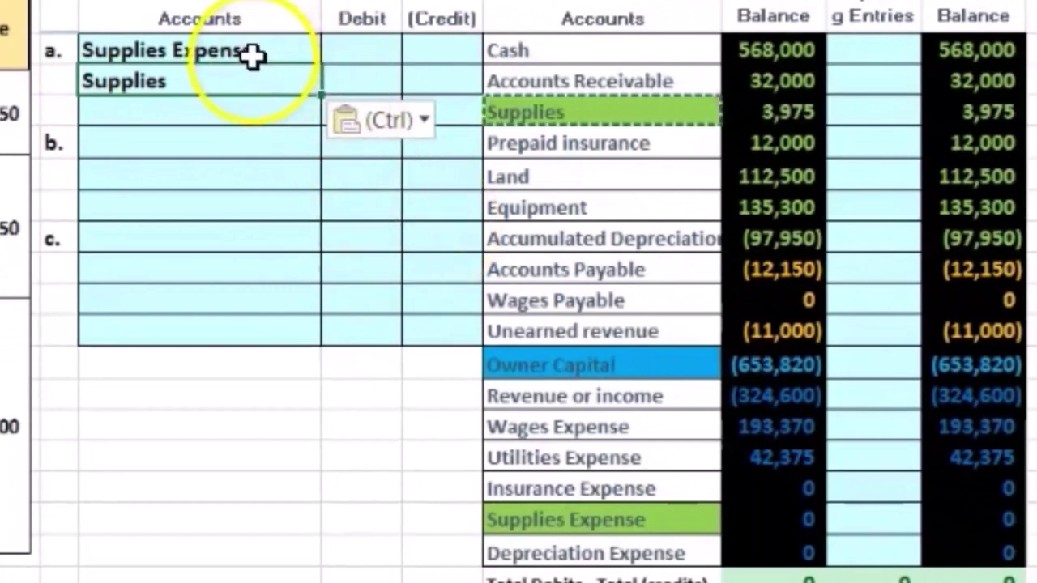
left_click_drag(289, 55, 350, 55)
left_click_drag(267, 76, 338, 81)
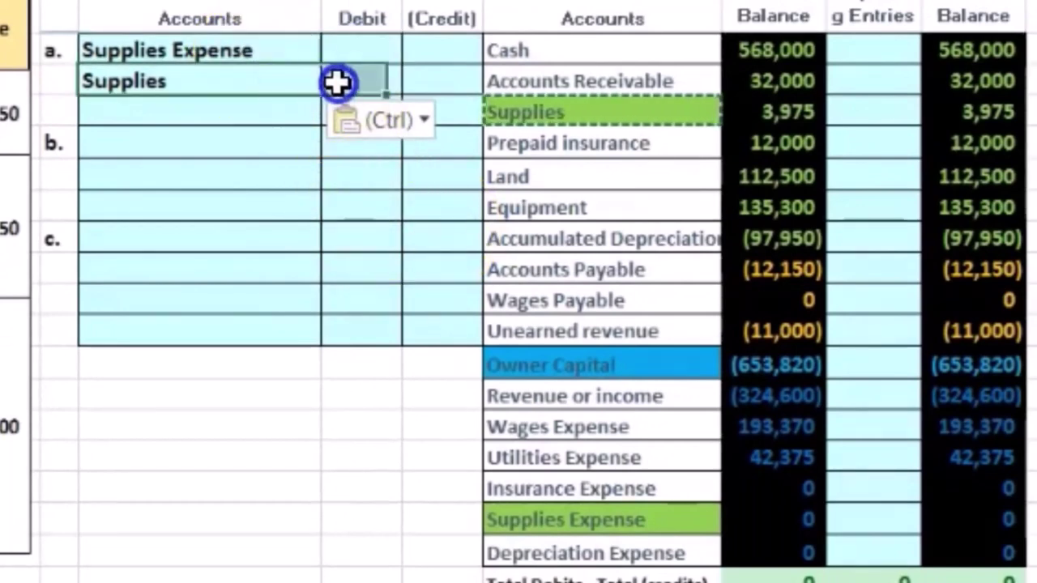
left_click(358, 99)
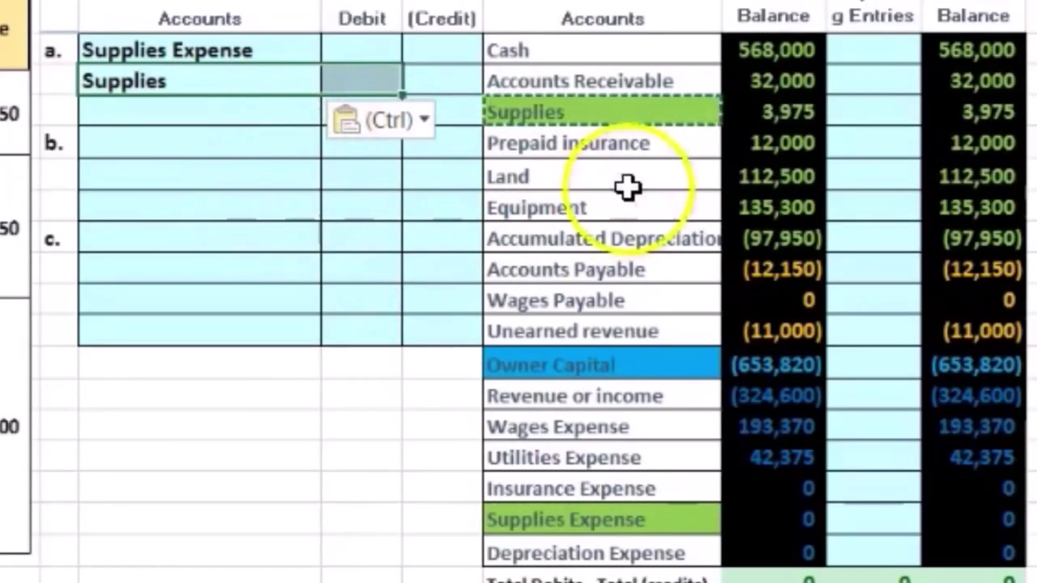
- In the Supplies Worksheet, enter 3975 as the unadjusted TB supplies and 1,050 as the physical count at month end
left_click_drag(657, 113, 938, 114)
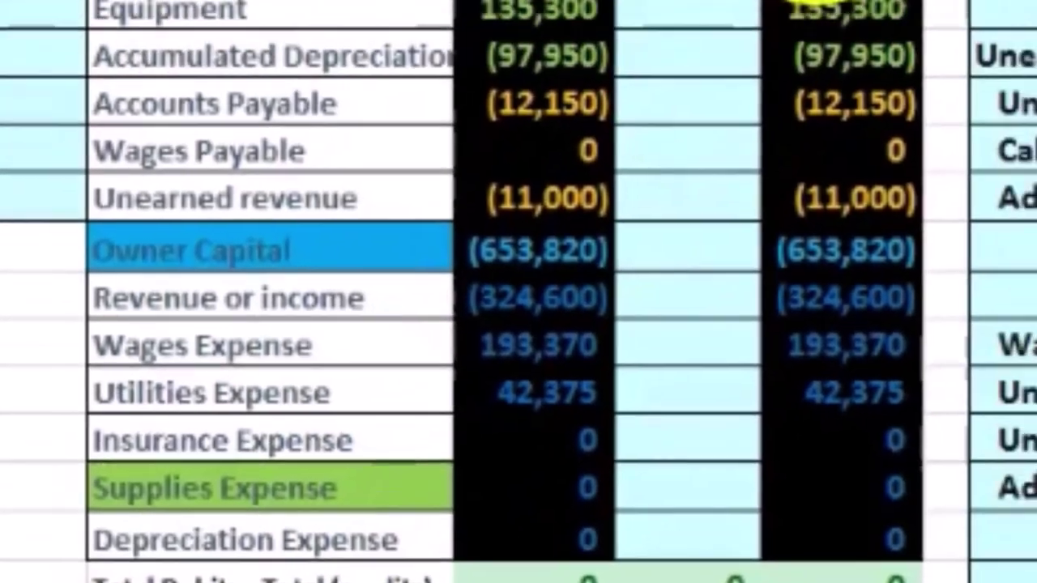
left_click(632, 121)
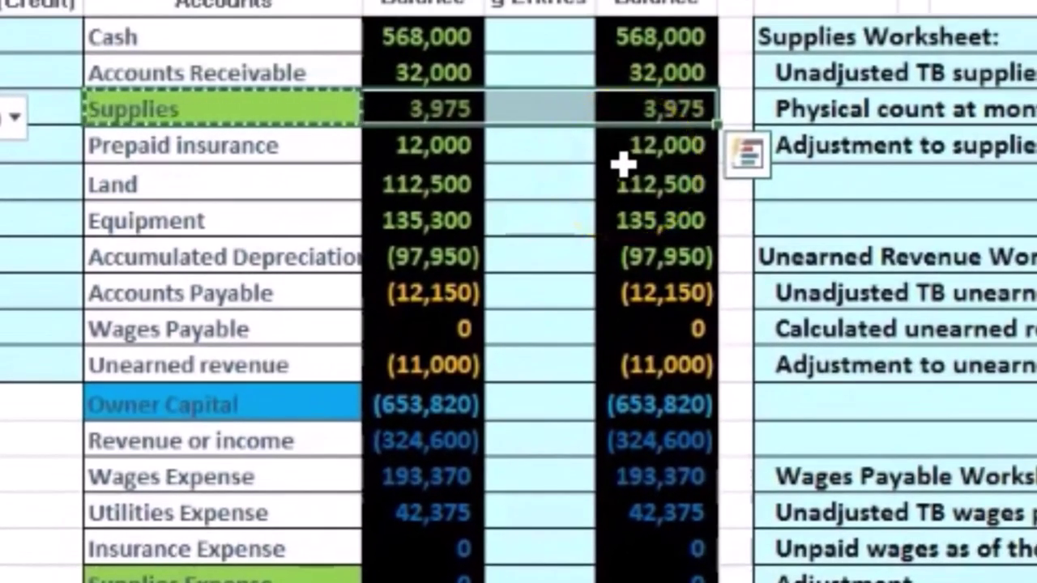
left_click(252, 211)
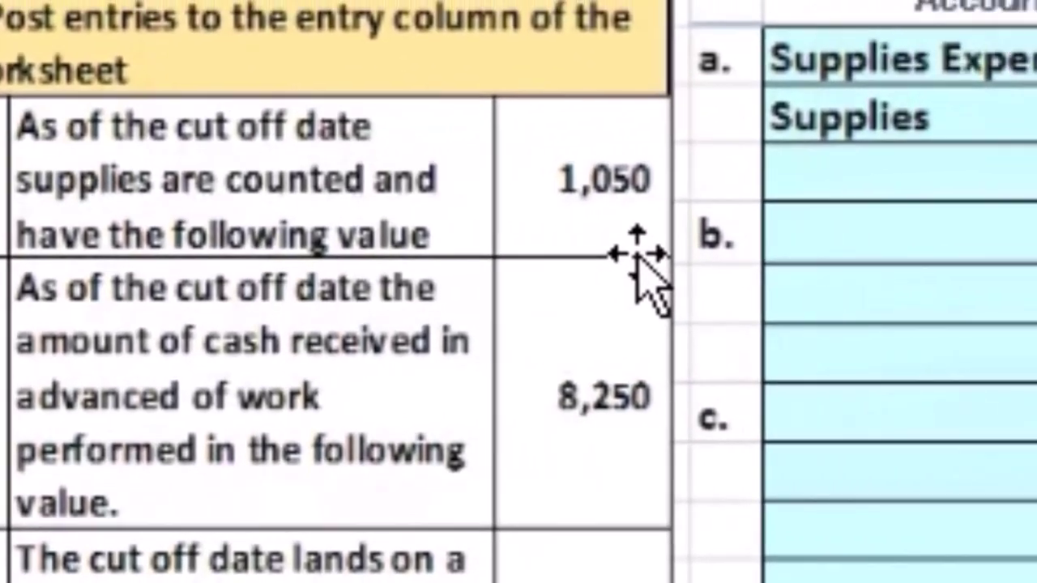
left_click(763, 324)
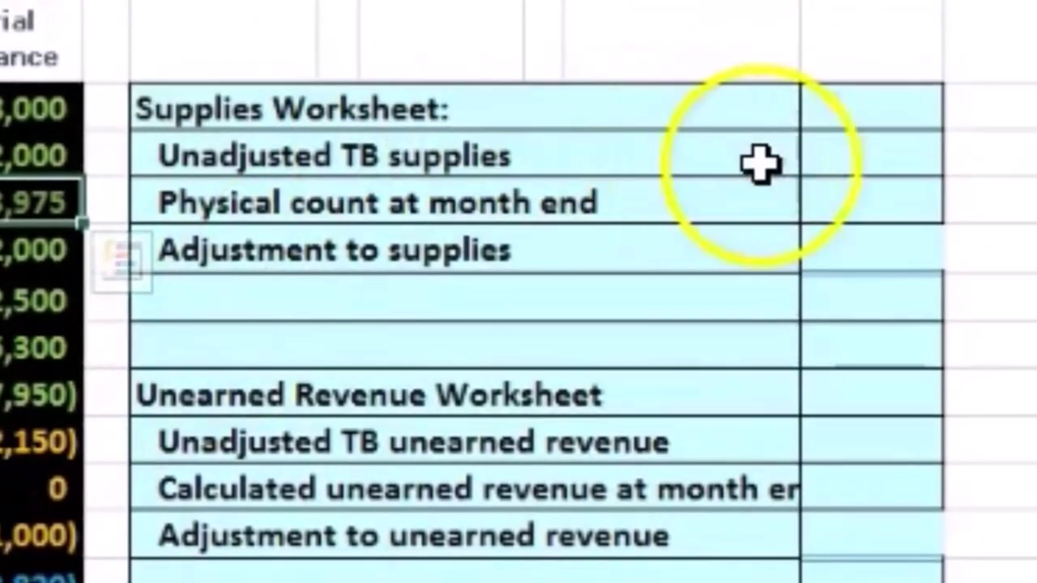
left_click(817, 164)
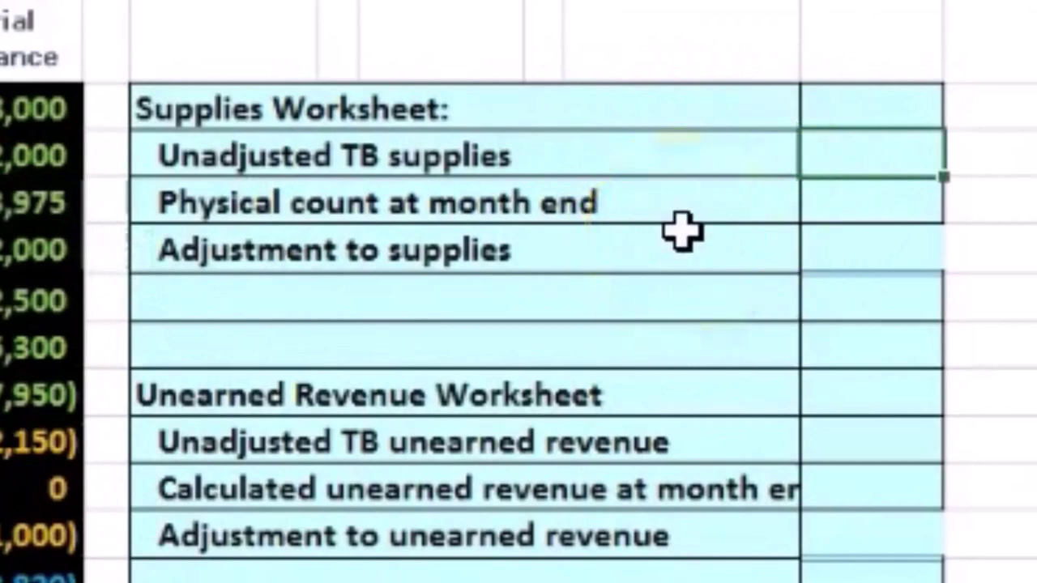
type("3975")
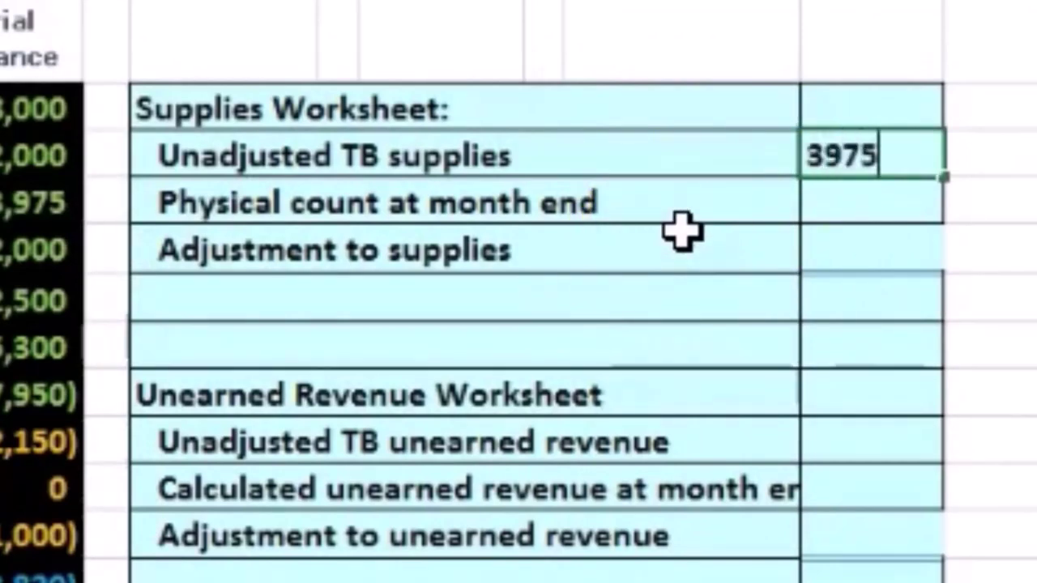
key("Return")
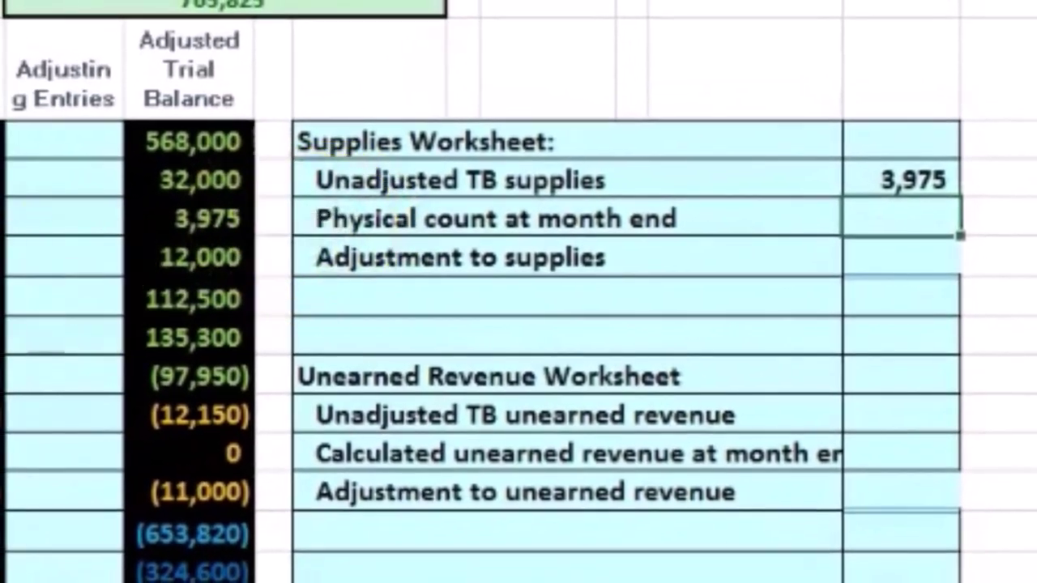
type("1,050")
key("Return")
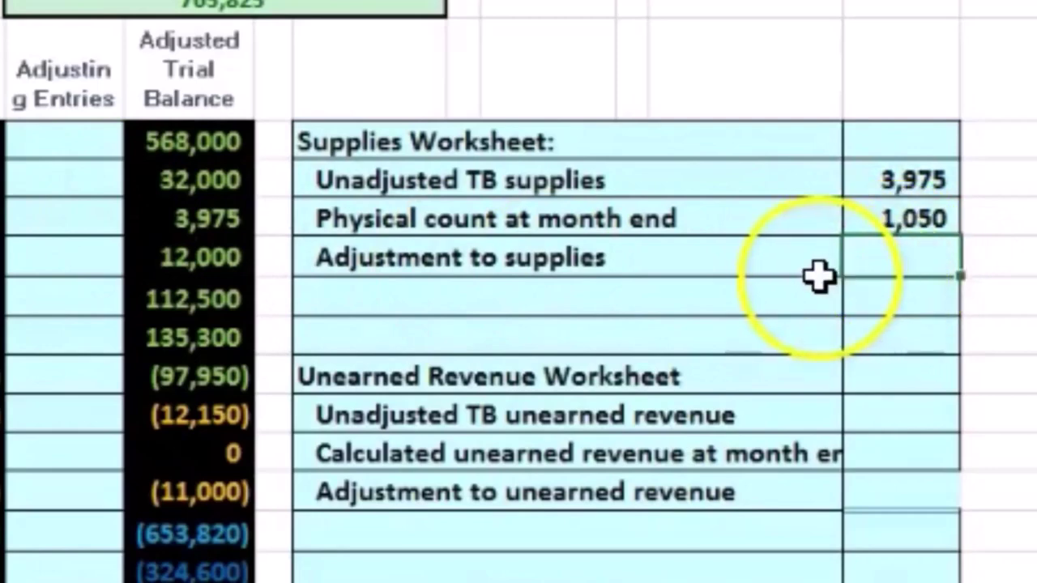
- Calculate the adjustment to supplies with a formula subtracting the physical count from the unadjusted TB supplies
type("=")
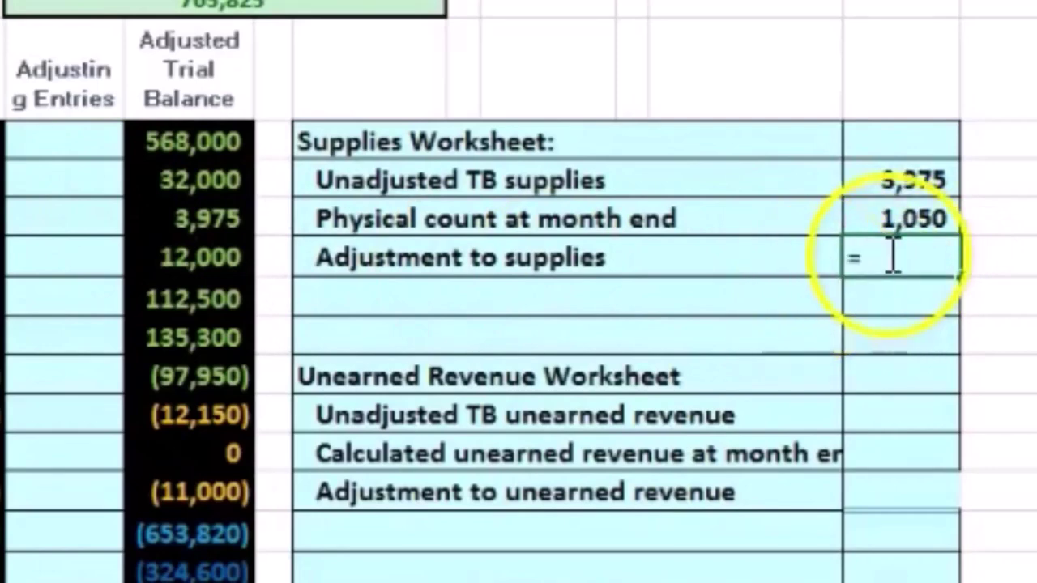
left_click(921, 179)
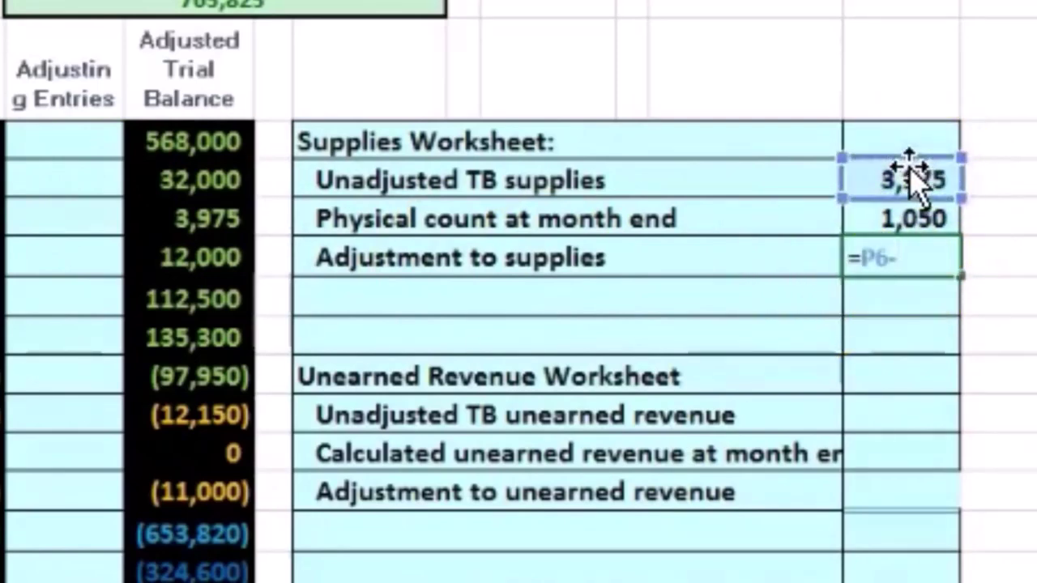
type("-")
left_click(904, 215)
key("Return")
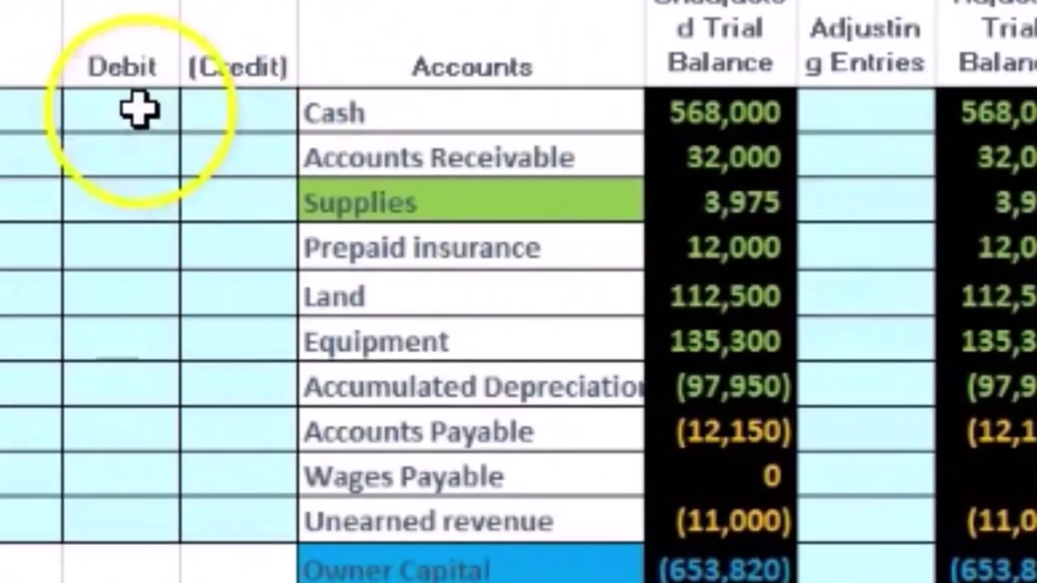
- In journal entry a, enter 2,925 as the Supplies Expense debit and the negative of that debit cell as the Supplies credit
left_click(139, 109)
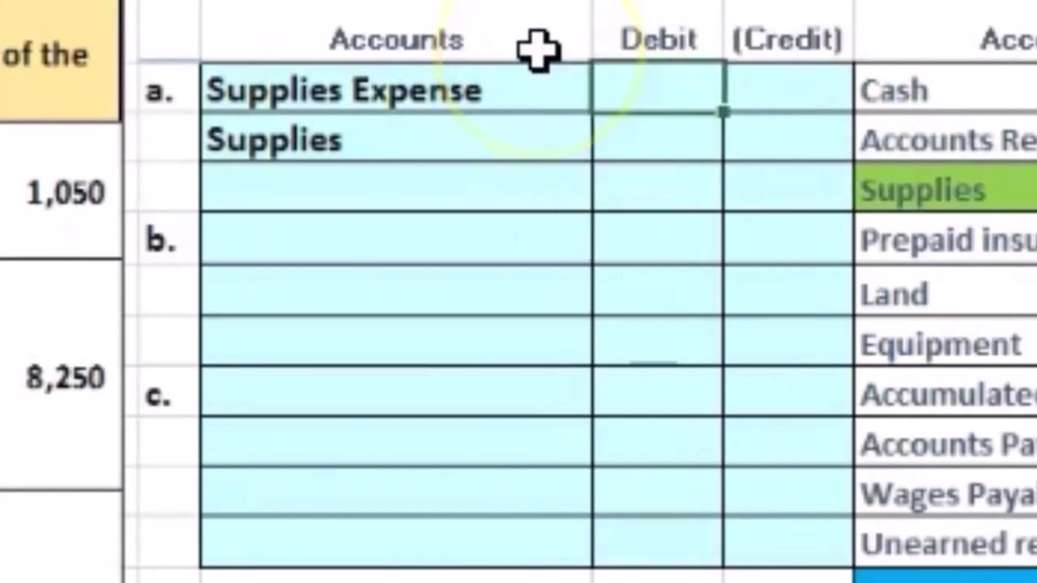
key("Return")
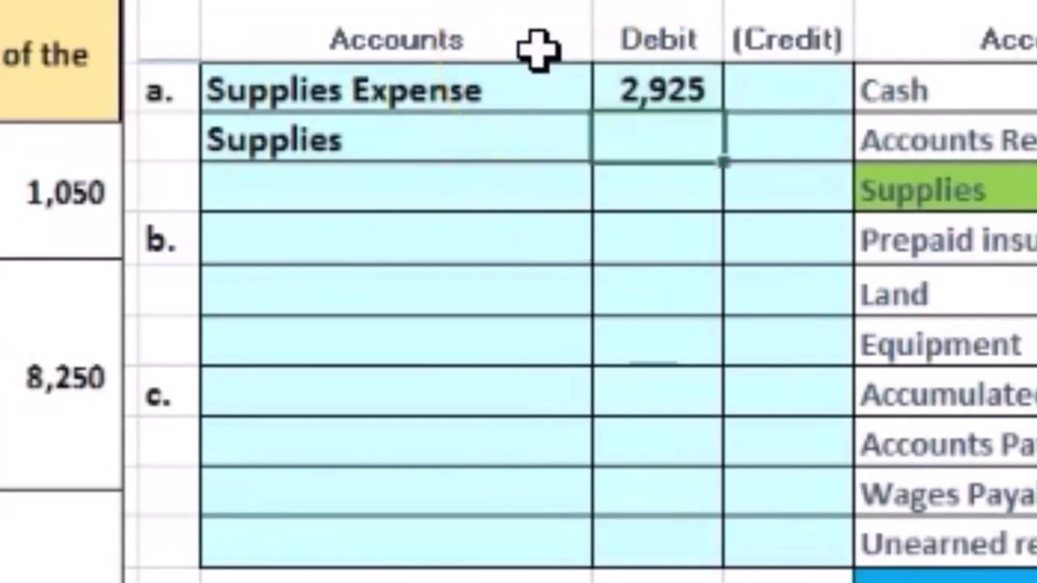
key("Right")
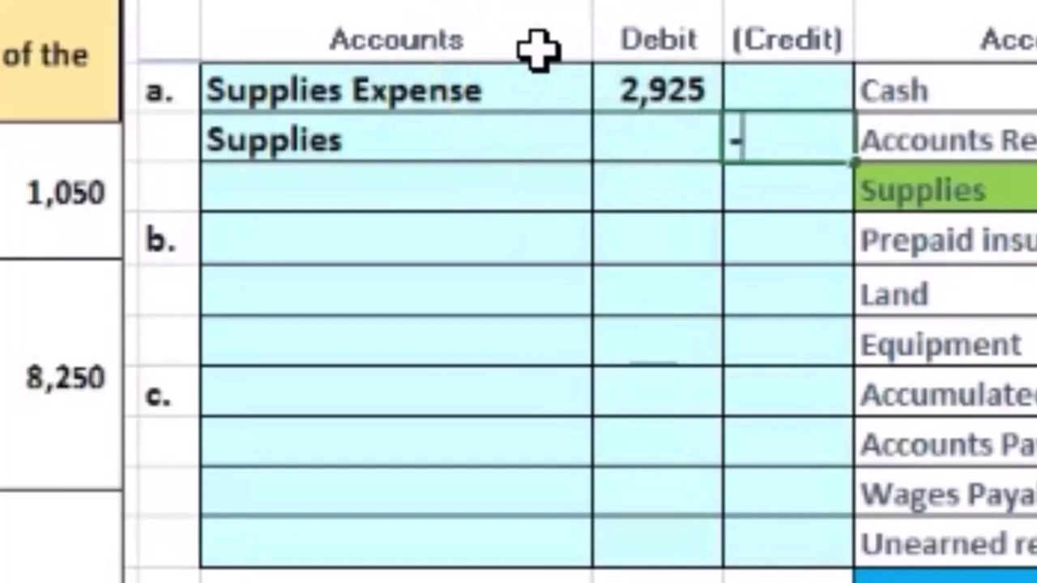
type("-")
key("Up")
key("Left")
key("Return")
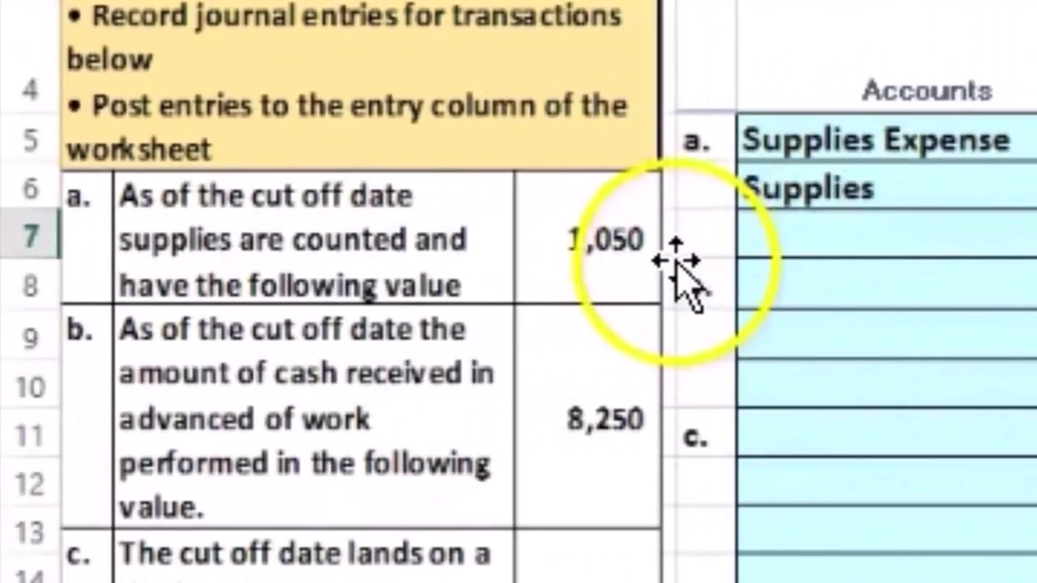
- Post the Supplies Expense debit from entry a to its Adjusting Entries cell with the formula =D5
type("b.")
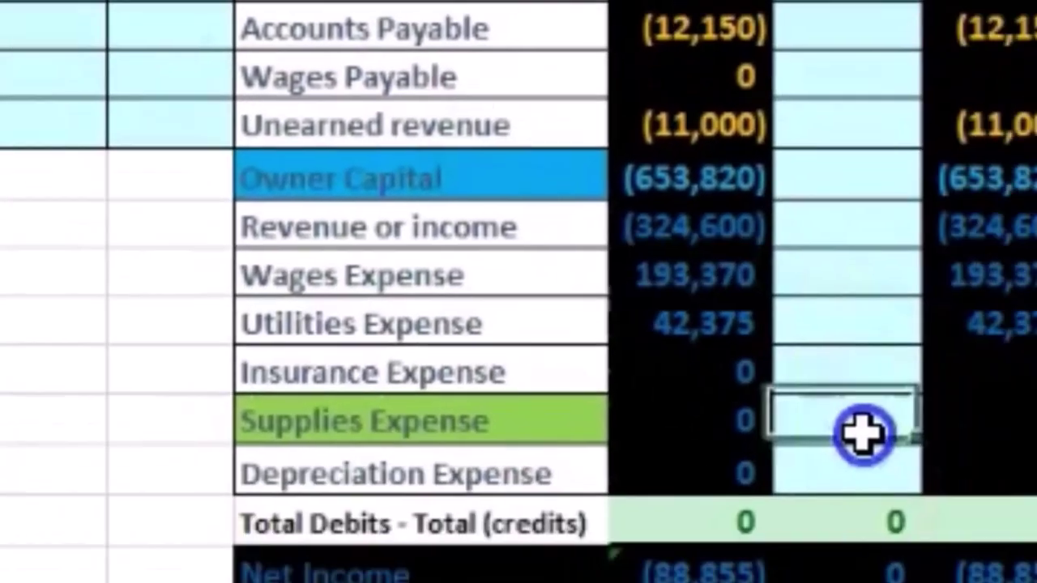
left_click(695, 301)
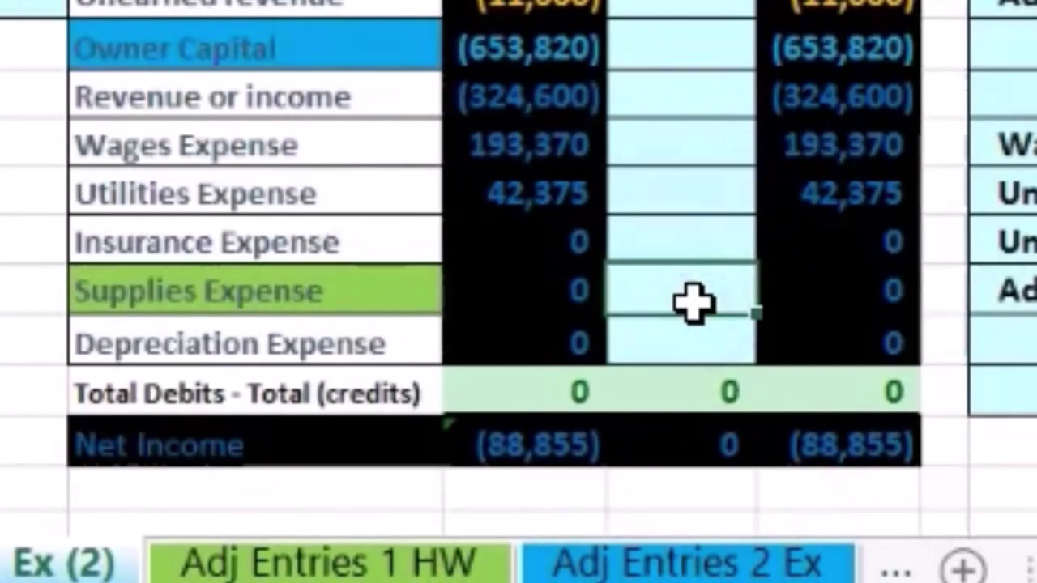
type("=")
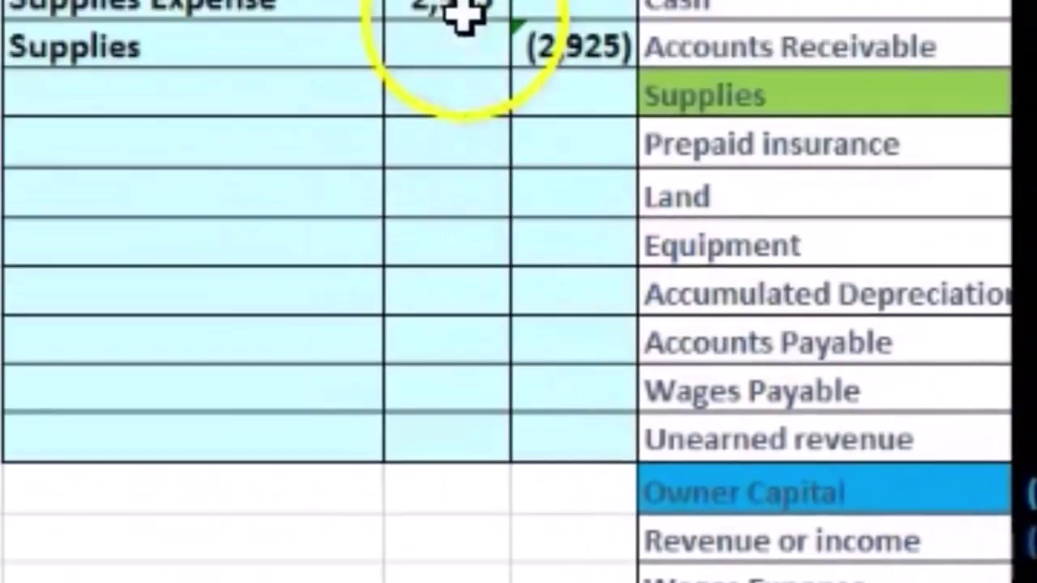
left_click(612, 126)
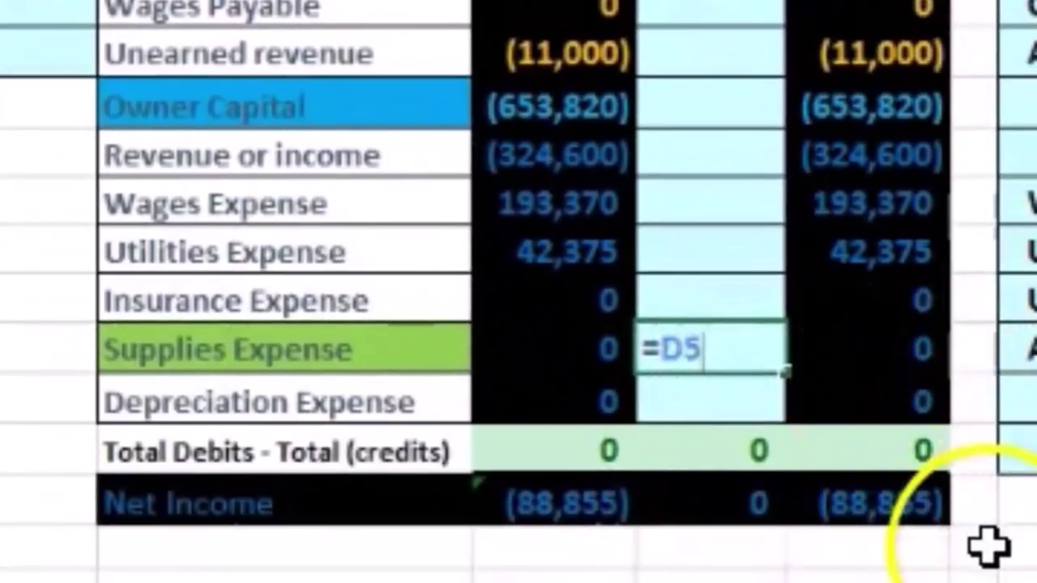
key("Return")
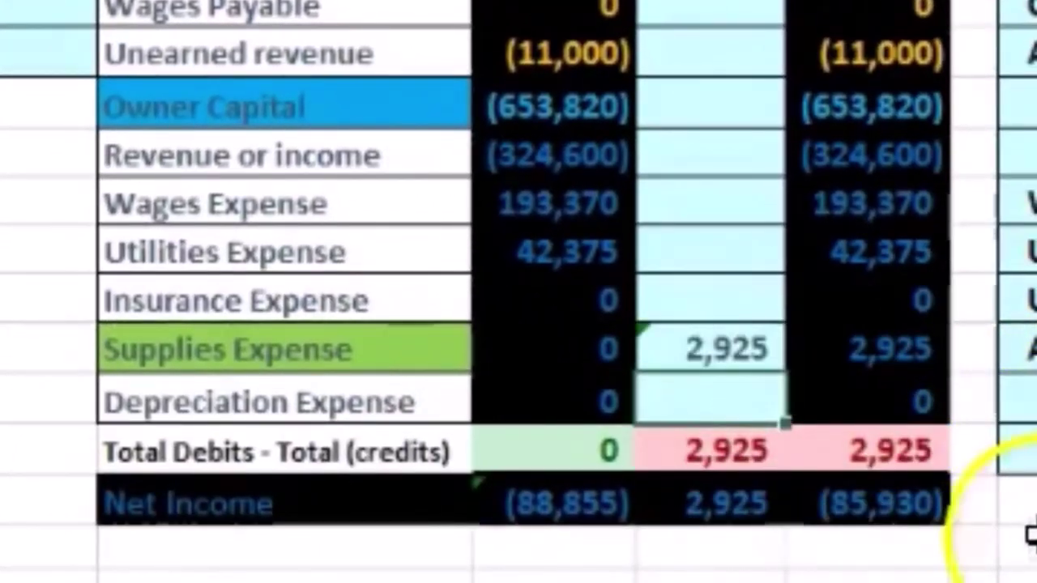
- Check the net income and adjusted income statement balances, and post the Supplies credit to its Adjusting Entries cell with =E6
left_click(579, 496)
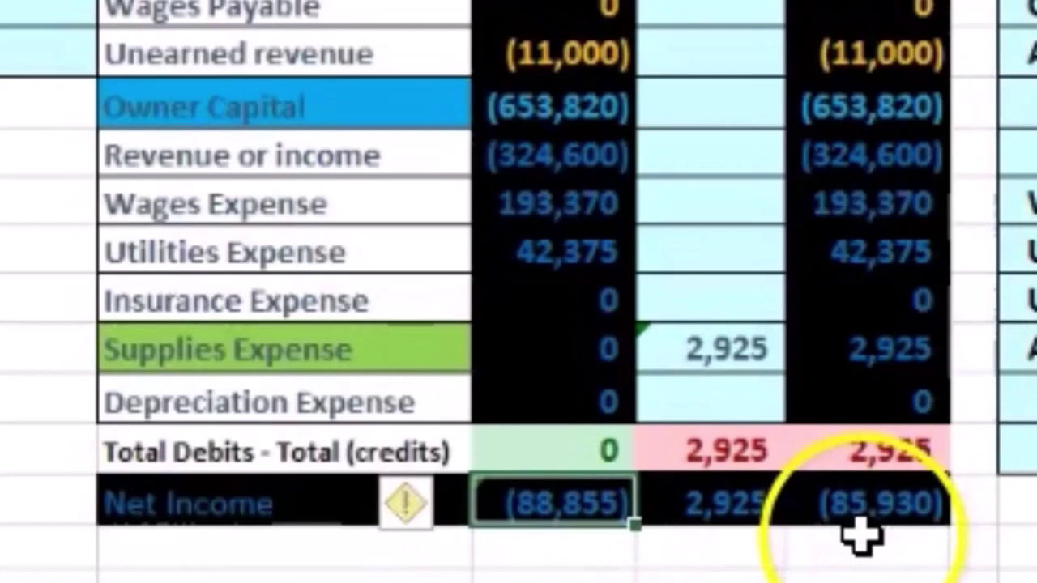
left_click(889, 109)
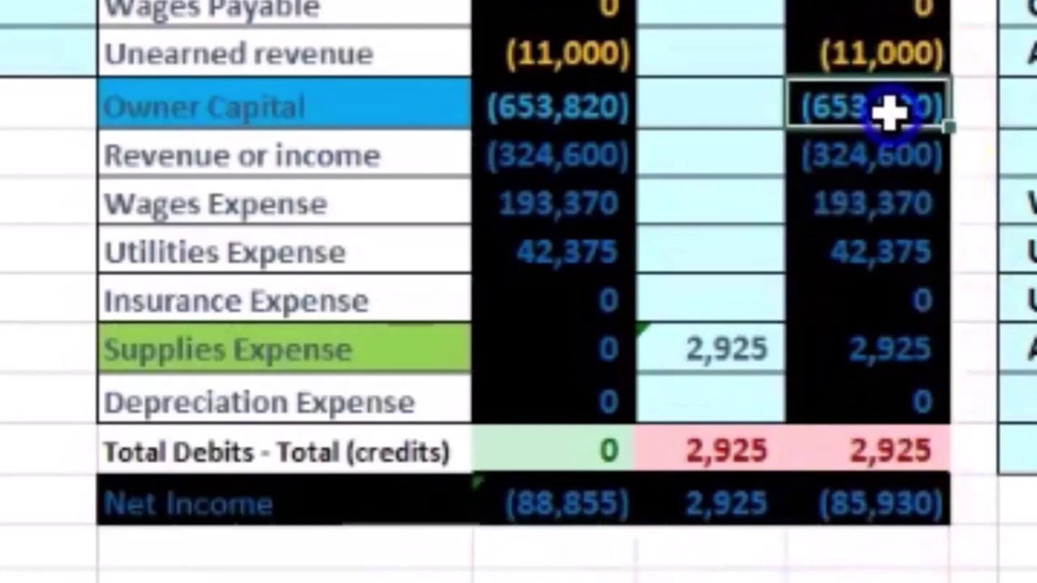
left_click(870, 162)
left_click_drag(871, 169, 887, 361)
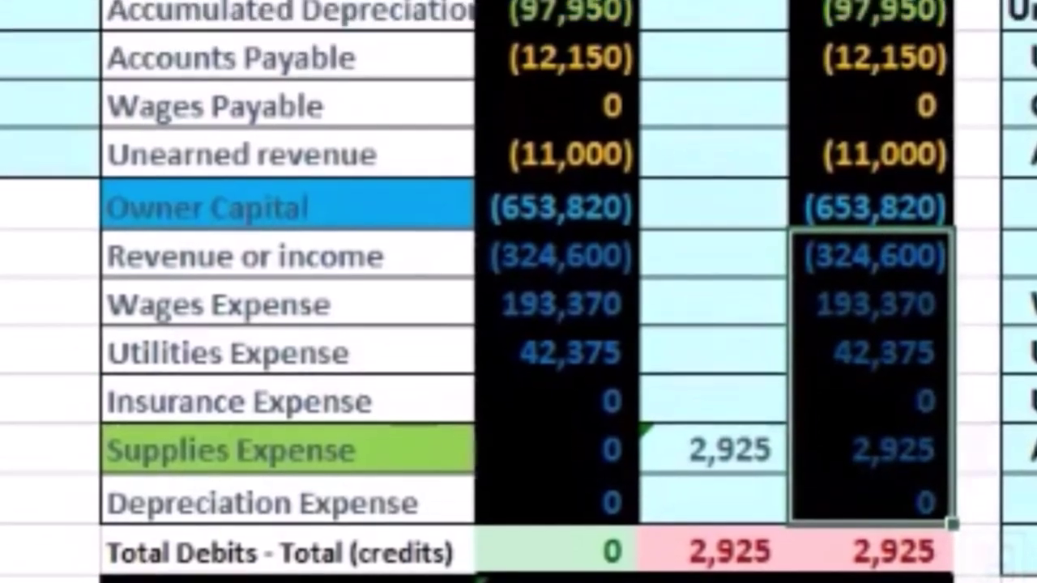
left_click(699, 139)
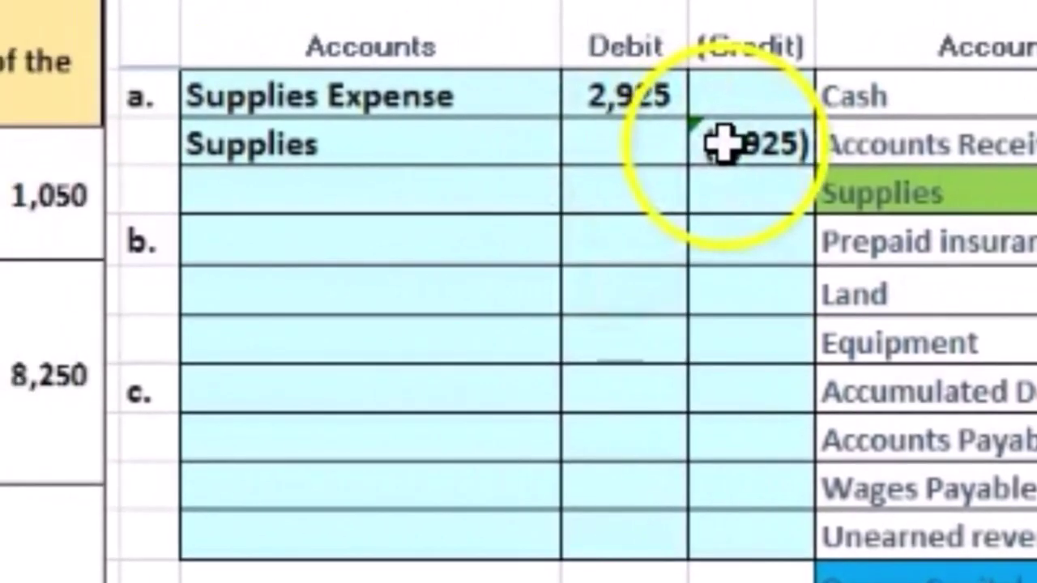
left_click(723, 143)
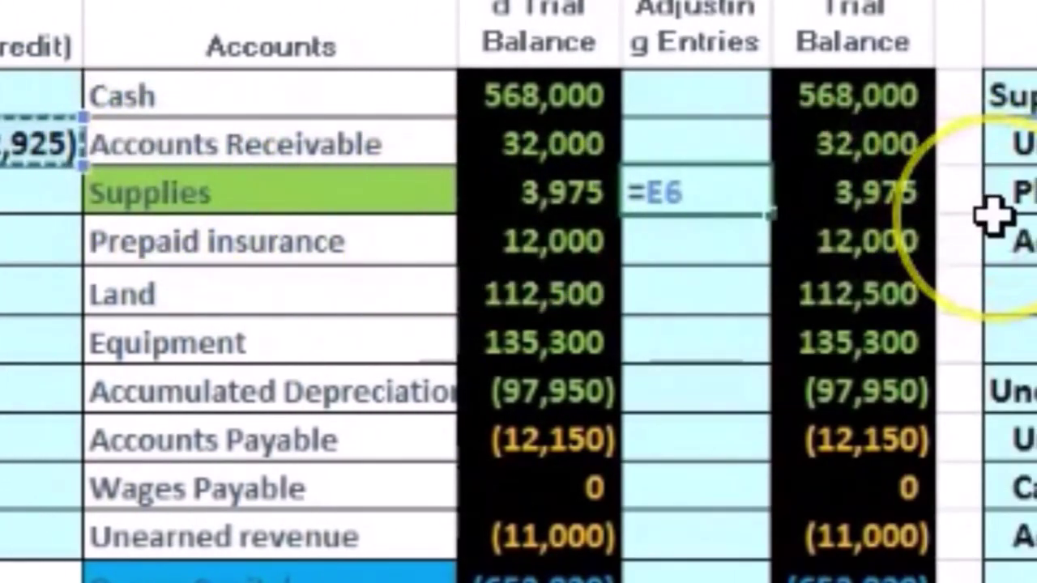
key("Return")
- Examine the adjusted Supplies balance and the balance sheet accounts from Accounts Receivable through Unearned revenue
left_click(873, 209)
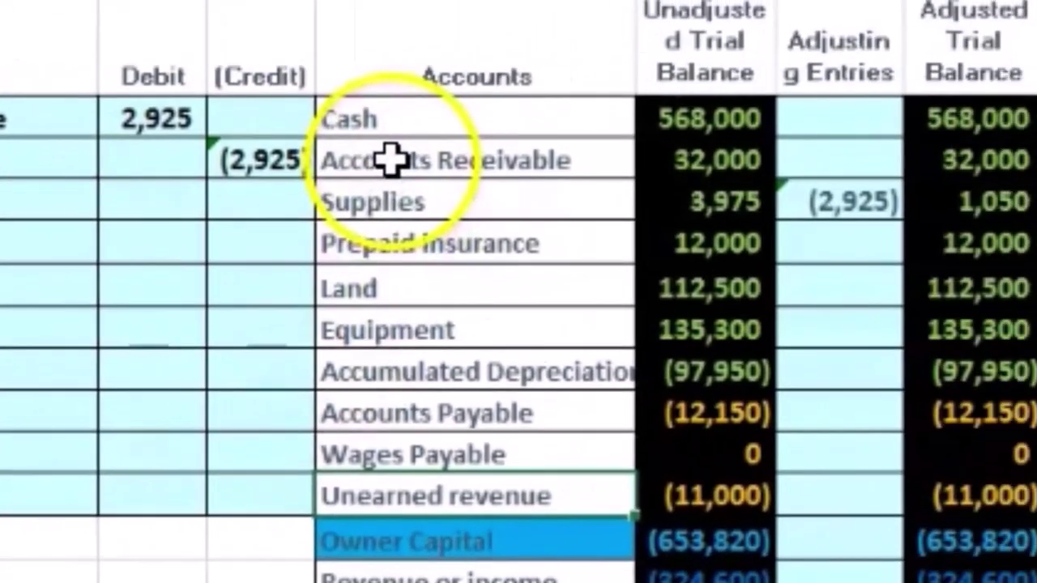
left_click(247, 166)
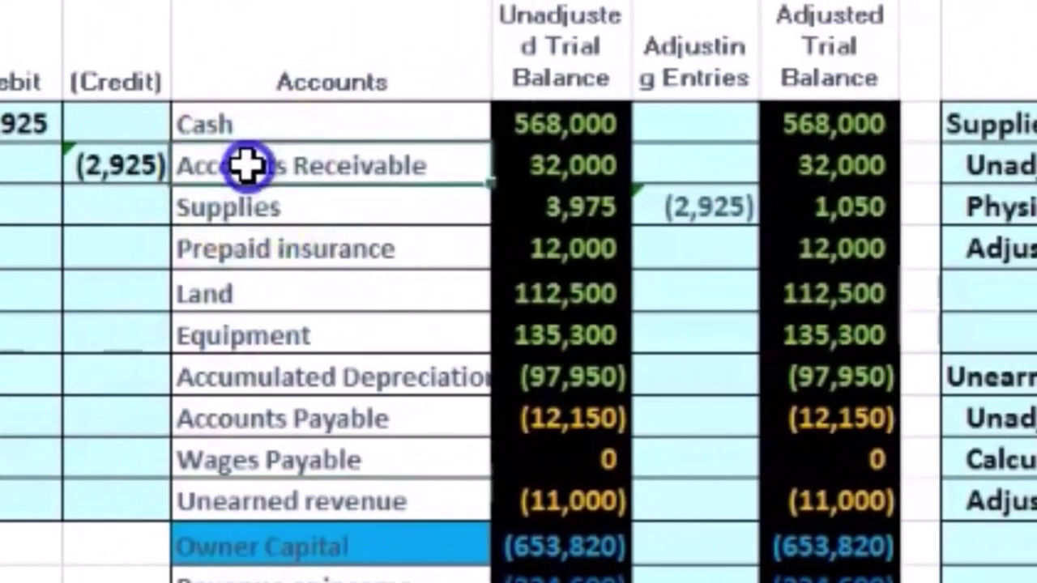
left_click_drag(247, 166, 254, 481)
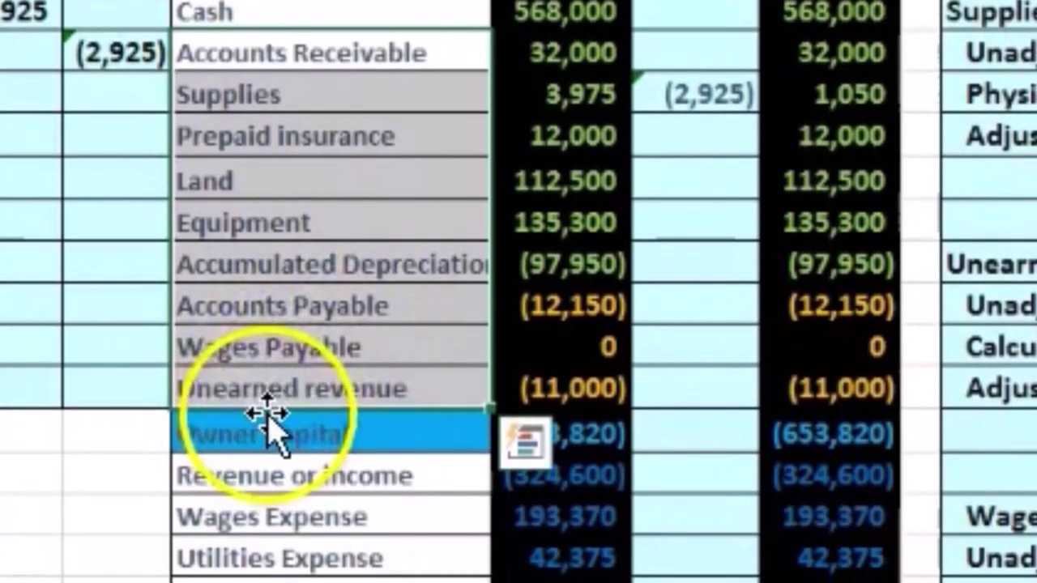
left_click(272, 441)
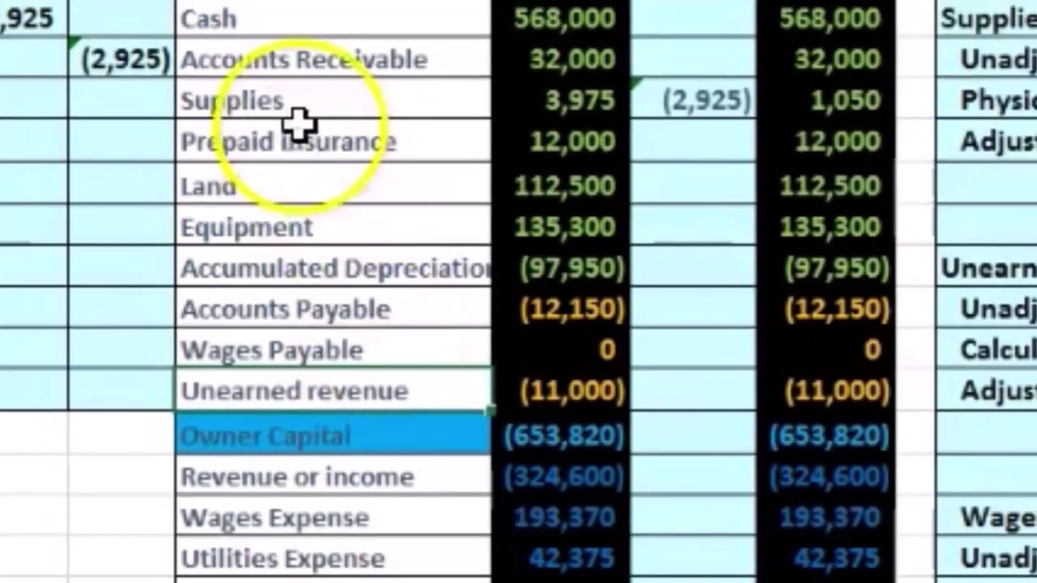
left_click(316, 57)
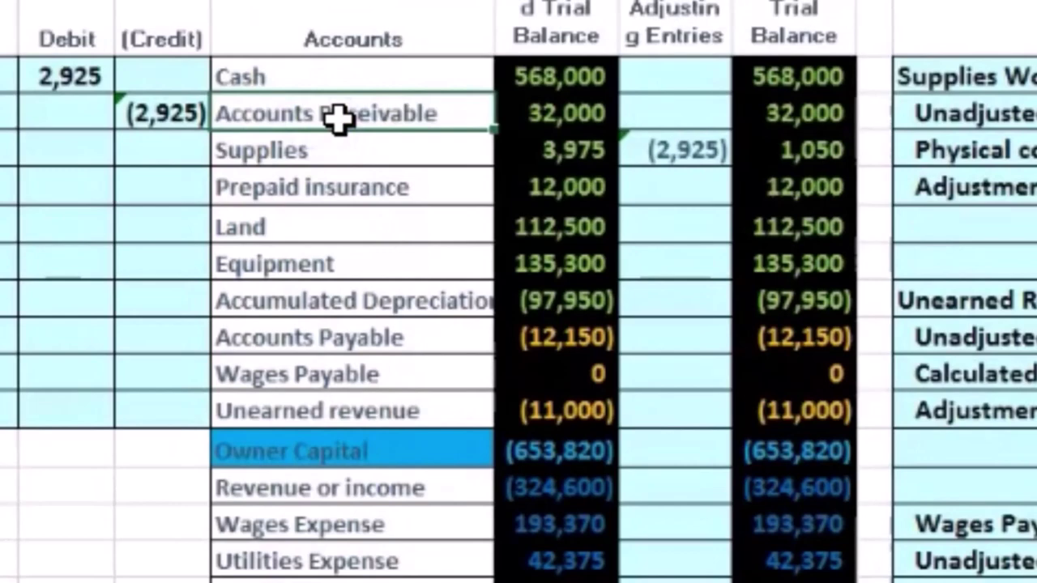
left_click(320, 409)
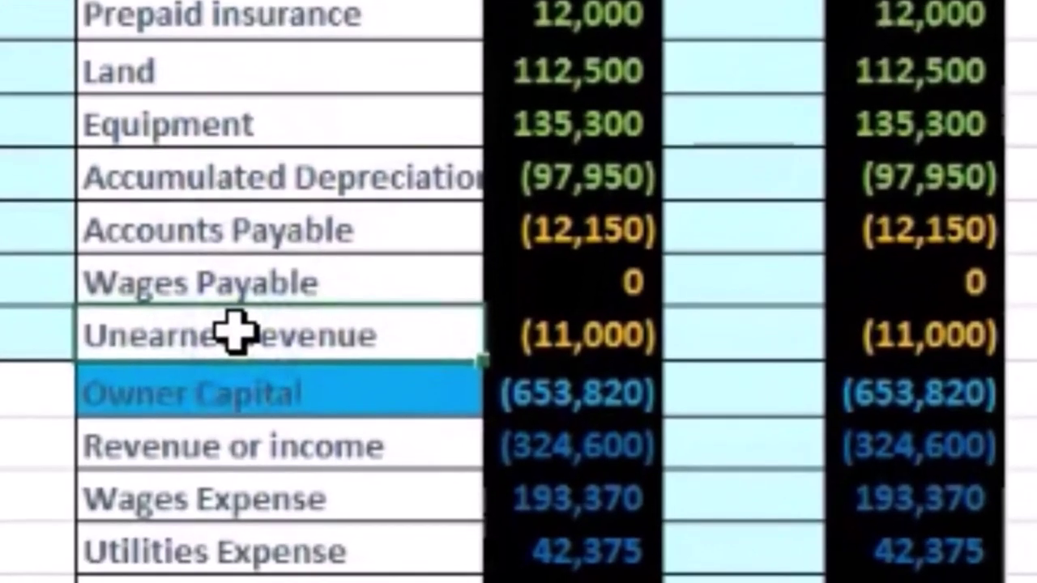